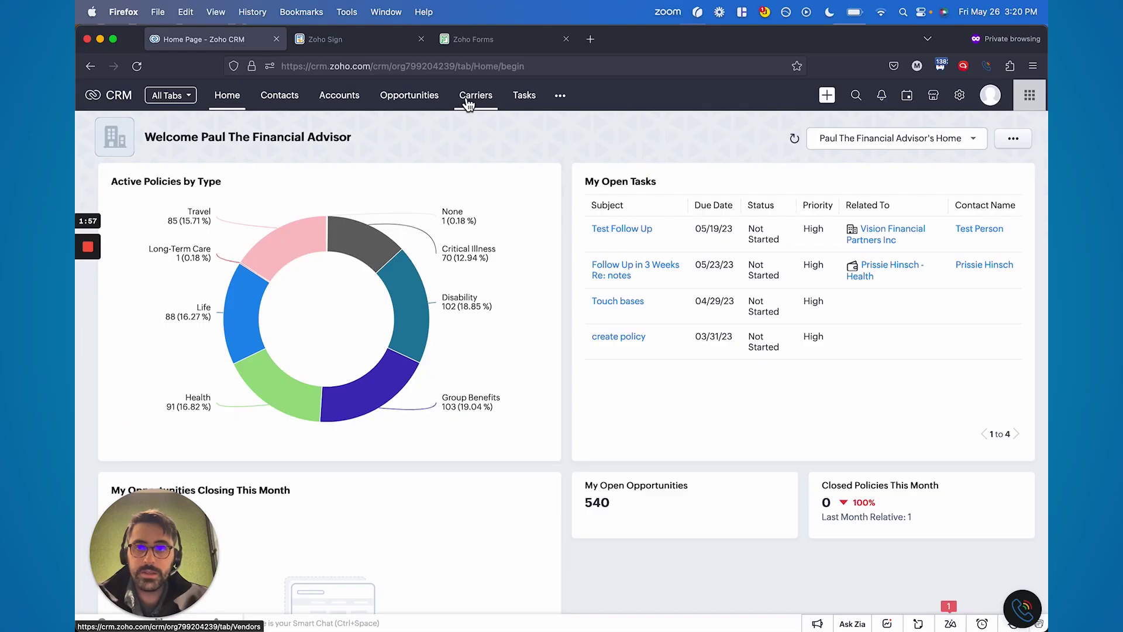
- Open the Contacts module's Contact Stage kanban board
{"action": "left_click", "coordinate": [280, 95]}
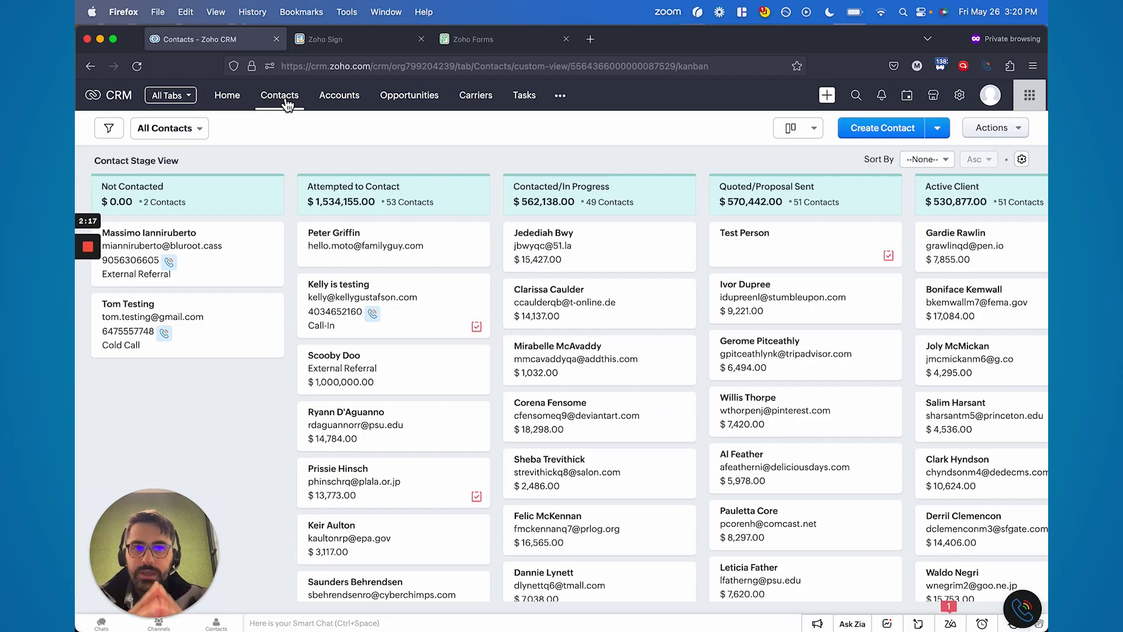
- Start a new contact with first and last name, Contact Type Lead and a mobile number
{"action": "left_click", "coordinate": [882, 136]}
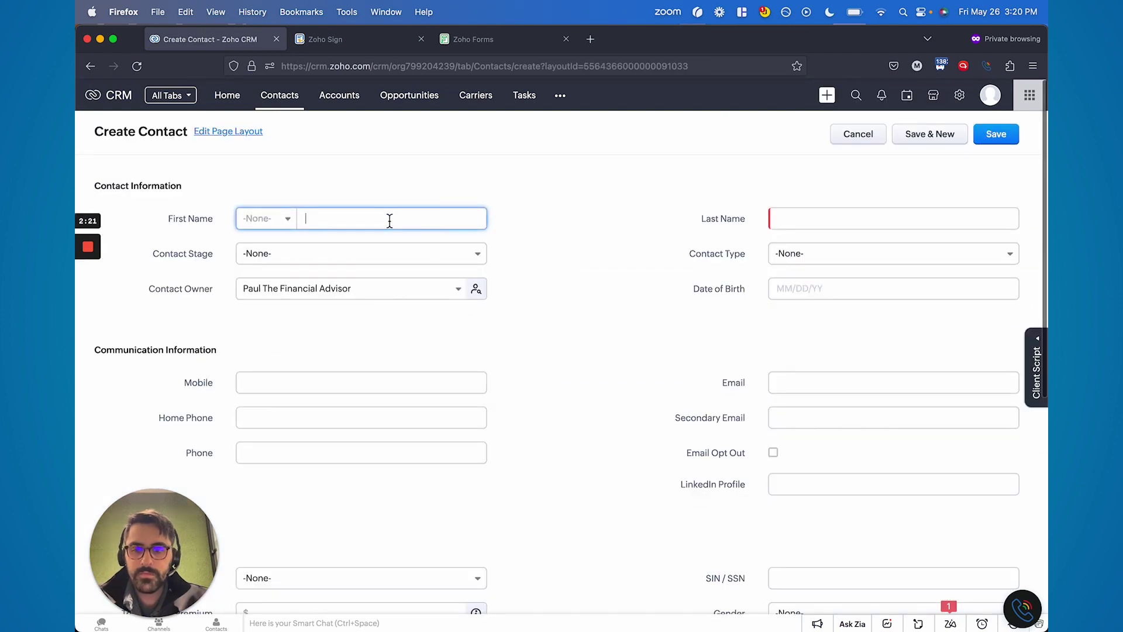
{"action": "type", "text": "Massimo"}
{"action": "key", "text": "Tab"}
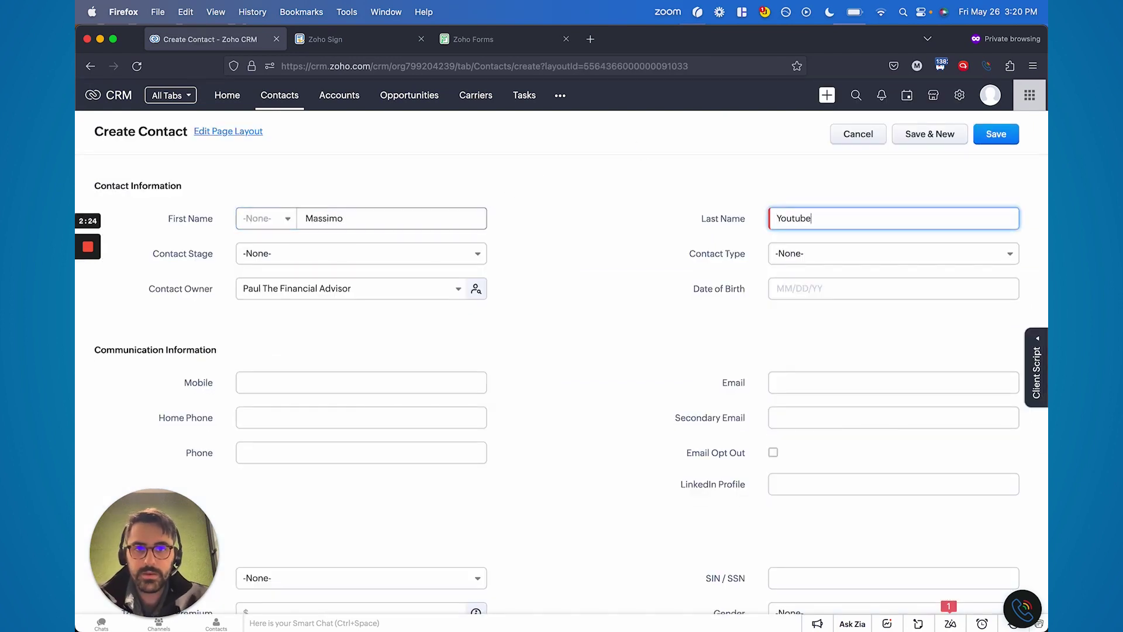
{"action": "left_click", "coordinate": [793, 261]}
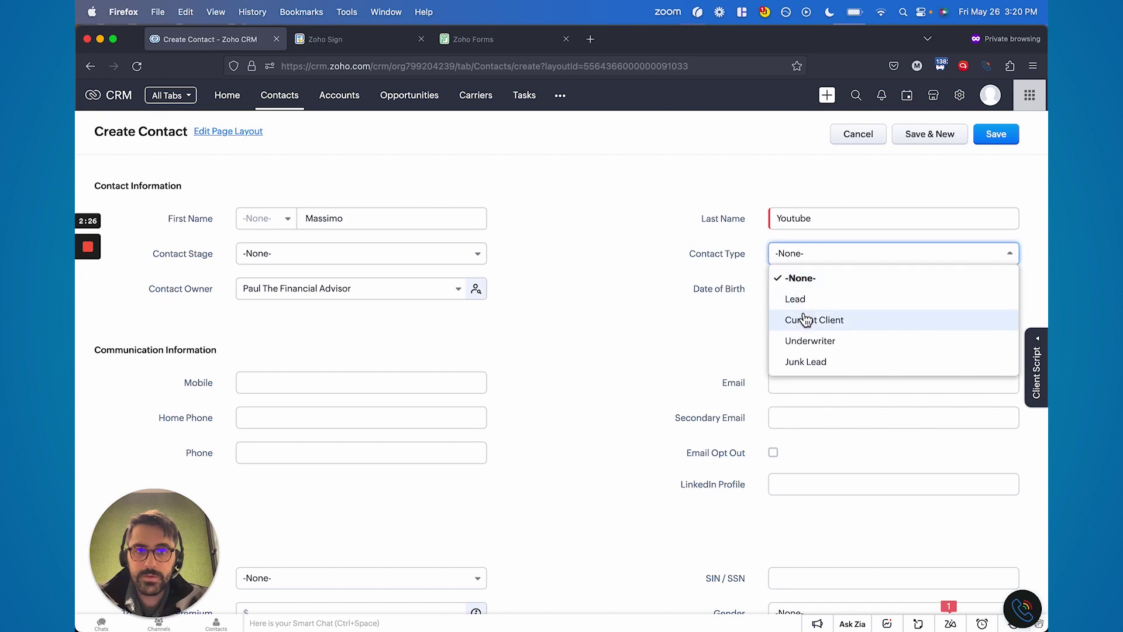
{"action": "left_click", "coordinate": [806, 296]}
{"action": "scroll", "coordinate": [543, 294], "scroll_direction": "down", "scroll_amount": 3}
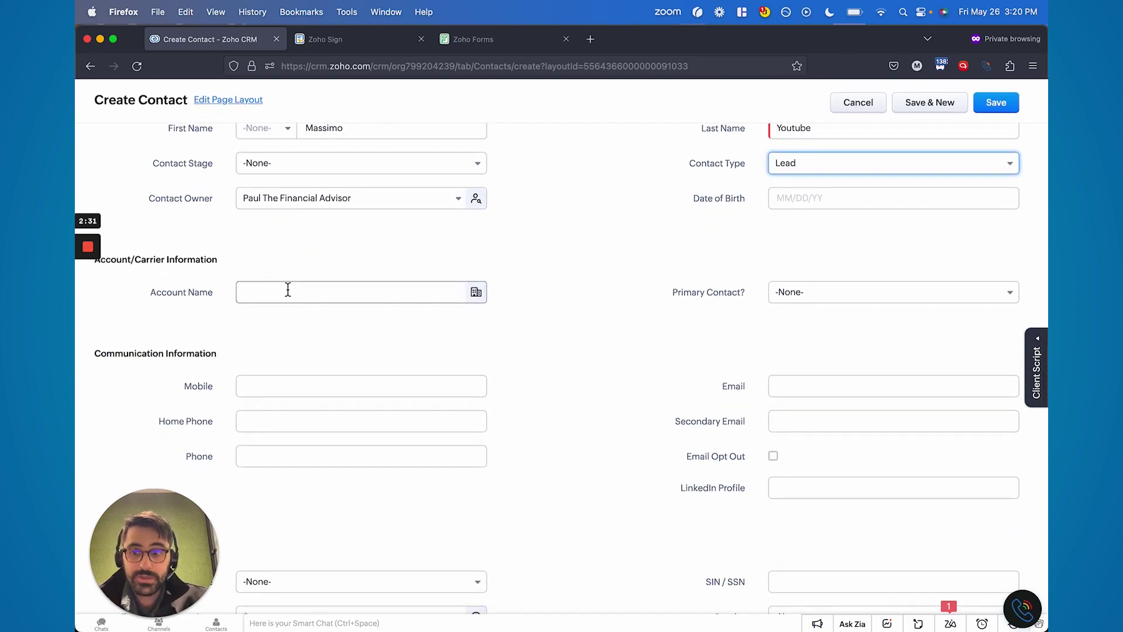
{"action": "left_click", "coordinate": [380, 394]}
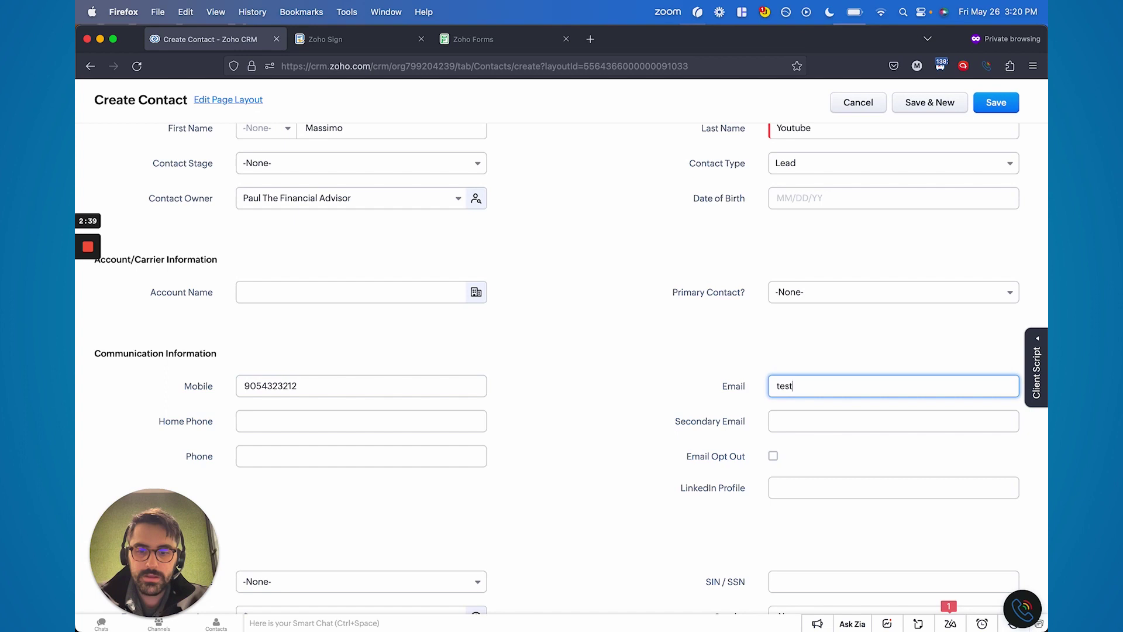
{"action": "scroll", "coordinate": [384, 349], "scroll_direction": "down", "scroll_amount": 10}
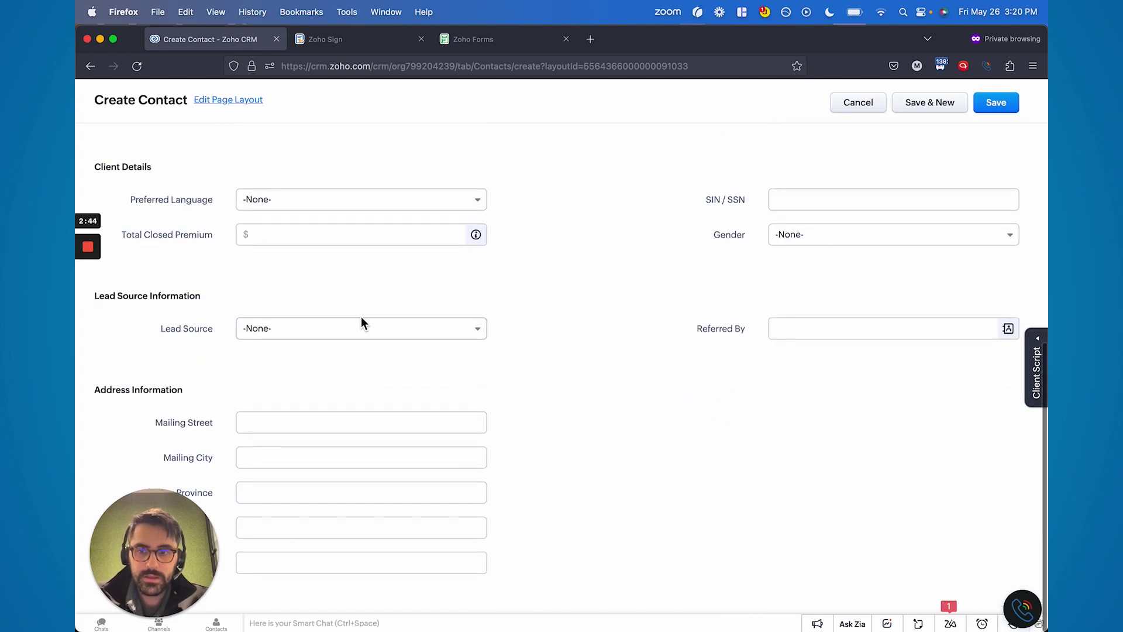
- Set the Lead Source to External Referral and link an existing contact as Referred By
{"action": "left_click", "coordinate": [359, 326]}
{"action": "left_click", "coordinate": [270, 374]}
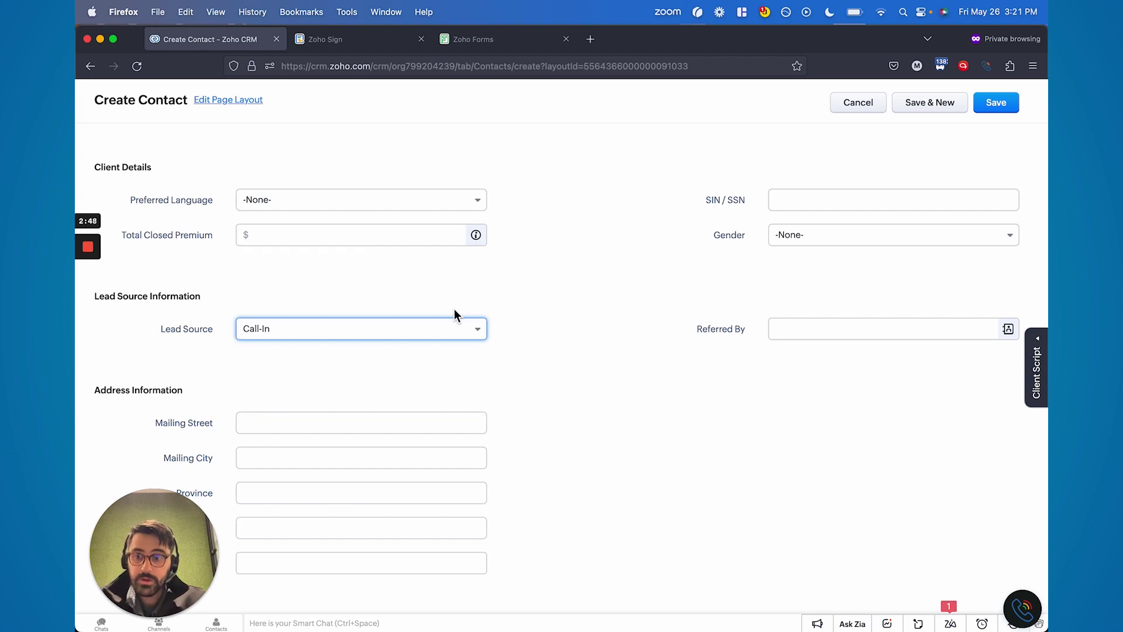
{"action": "left_click", "coordinate": [418, 338]}
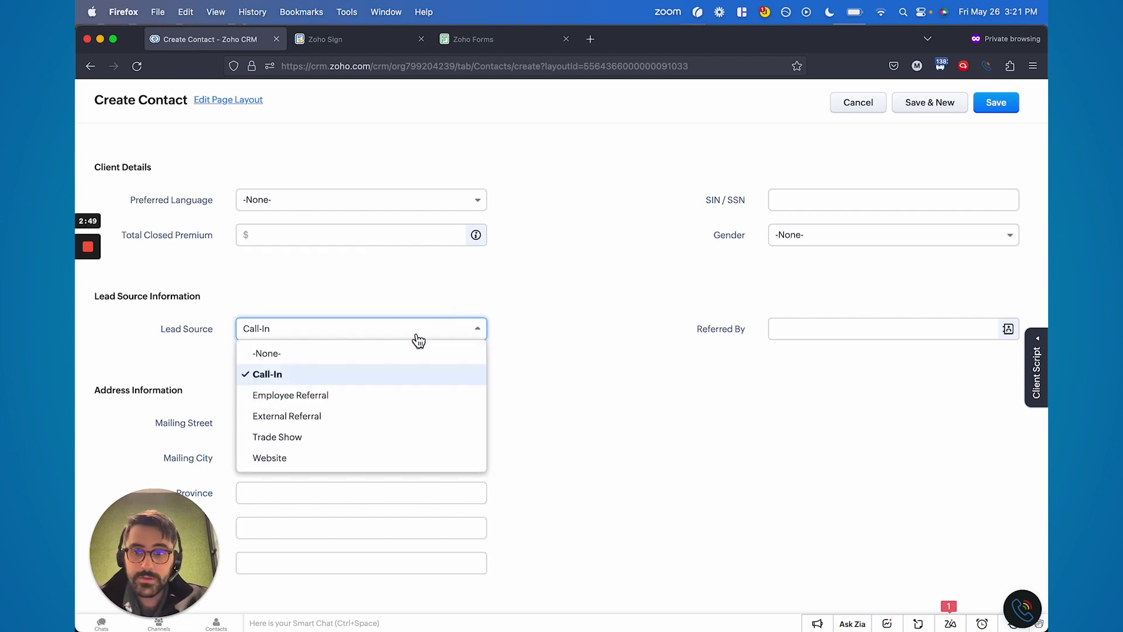
{"action": "left_click", "coordinate": [360, 396]}
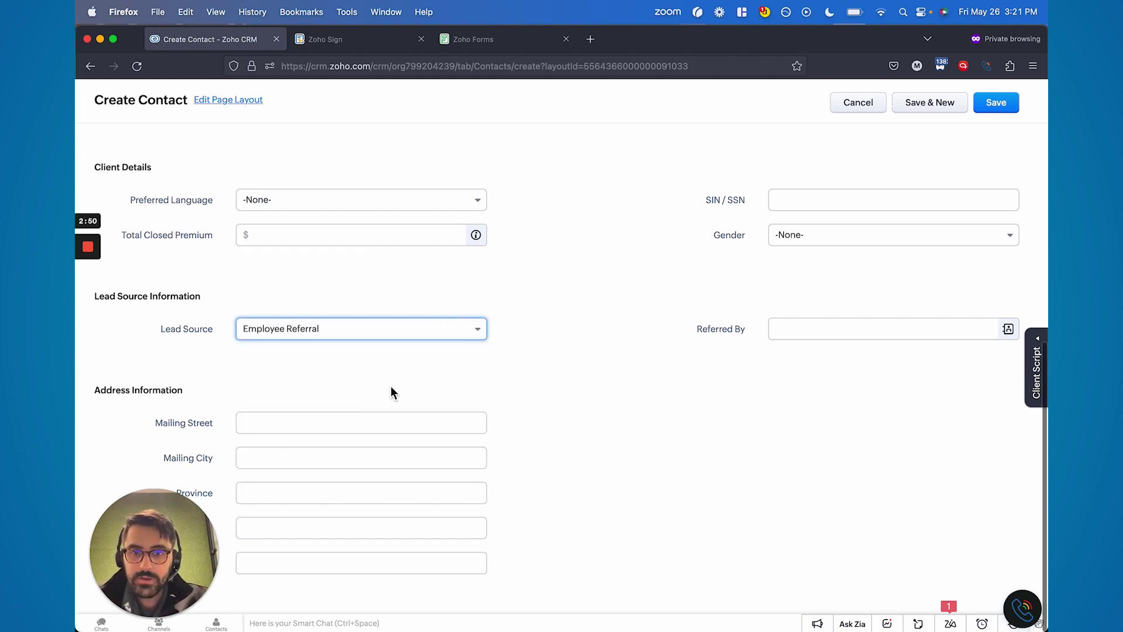
{"action": "left_click", "coordinate": [346, 331]}
{"action": "left_click", "coordinate": [318, 418]}
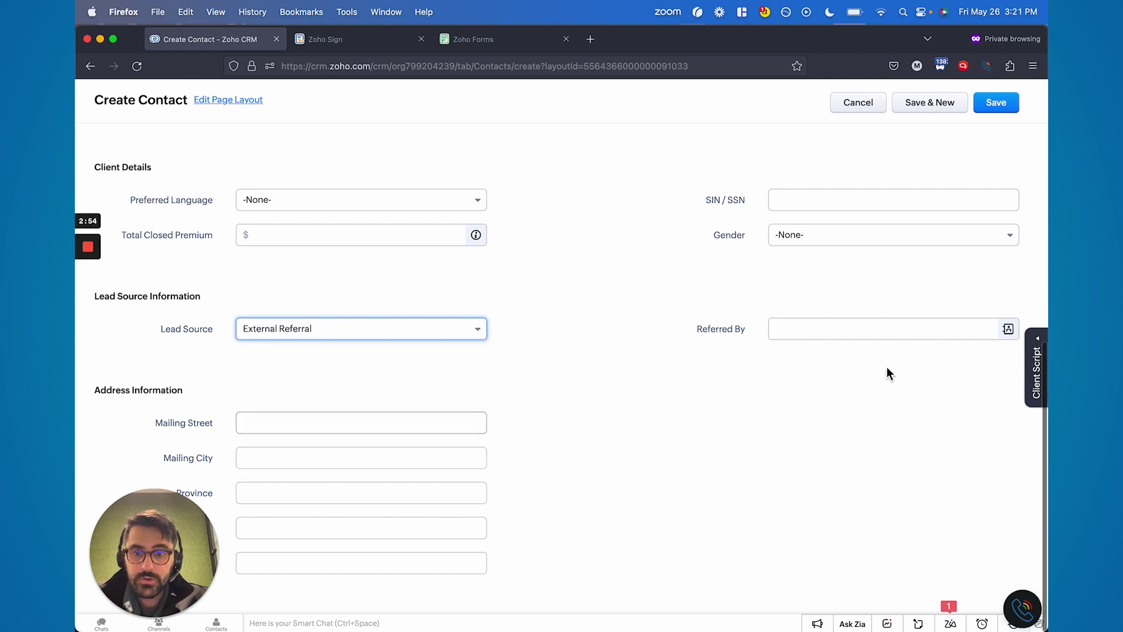
{"action": "left_click", "coordinate": [937, 328]}
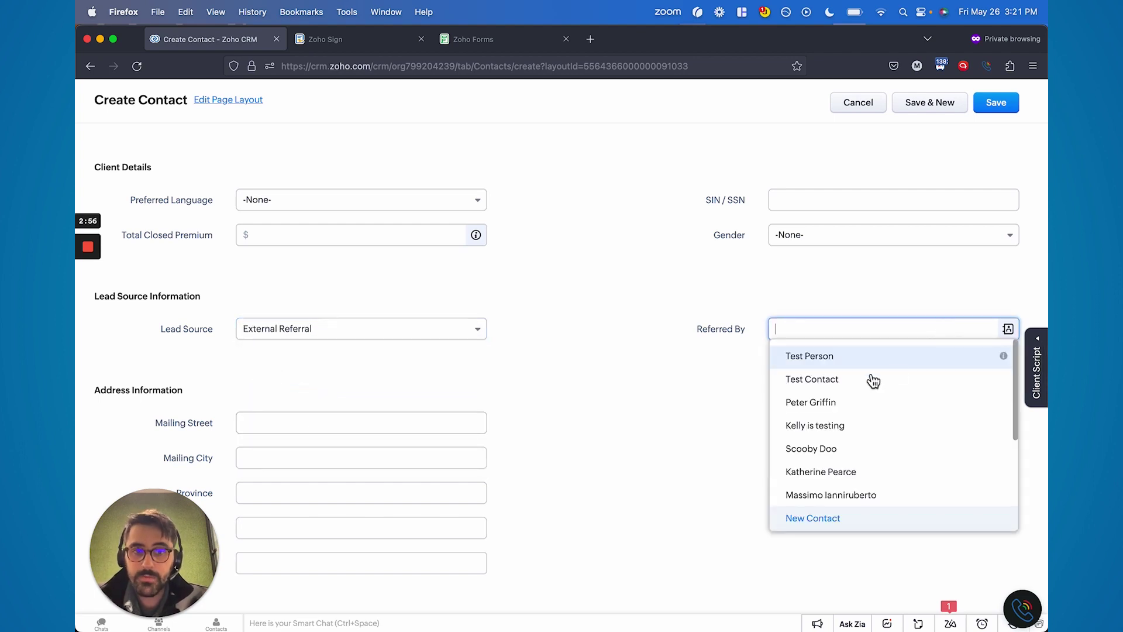
{"action": "left_click", "coordinate": [836, 403]}
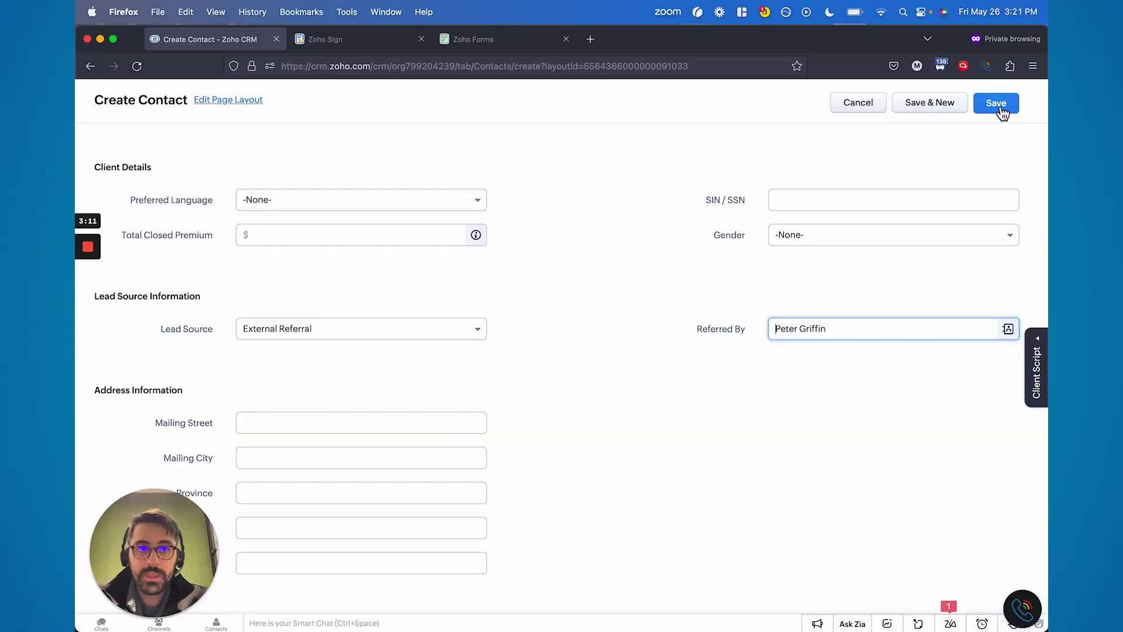
- Save the new contact and add a note that he seems to want to move forward
{"action": "left_click", "coordinate": [998, 111]}
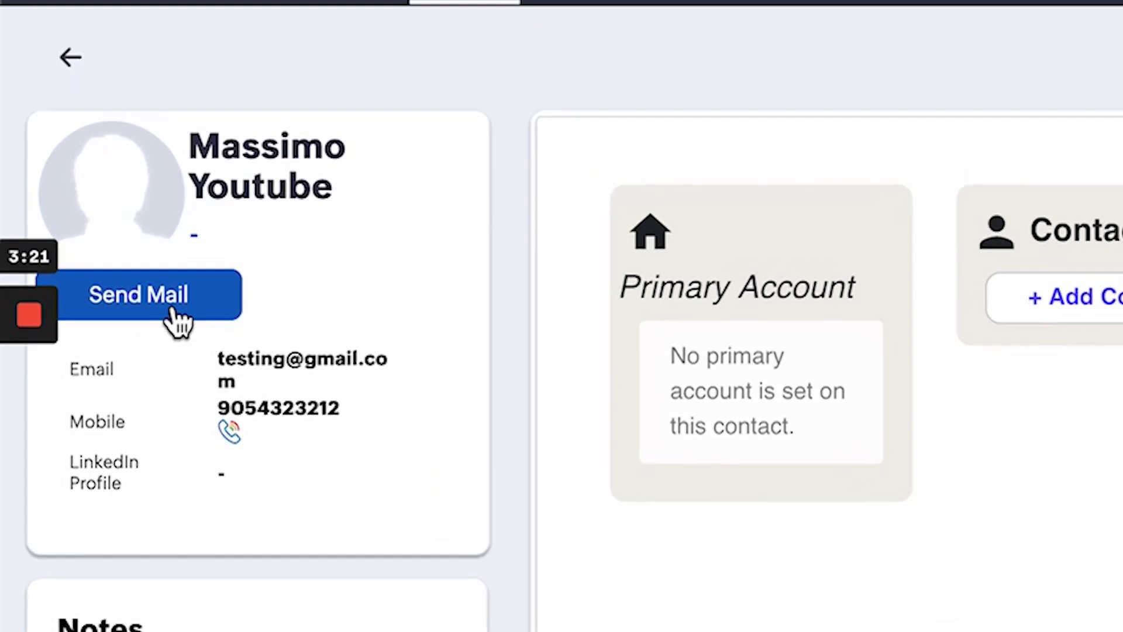
{"action": "scroll", "coordinate": [372, 324], "scroll_direction": "down", "scroll_amount": 5}
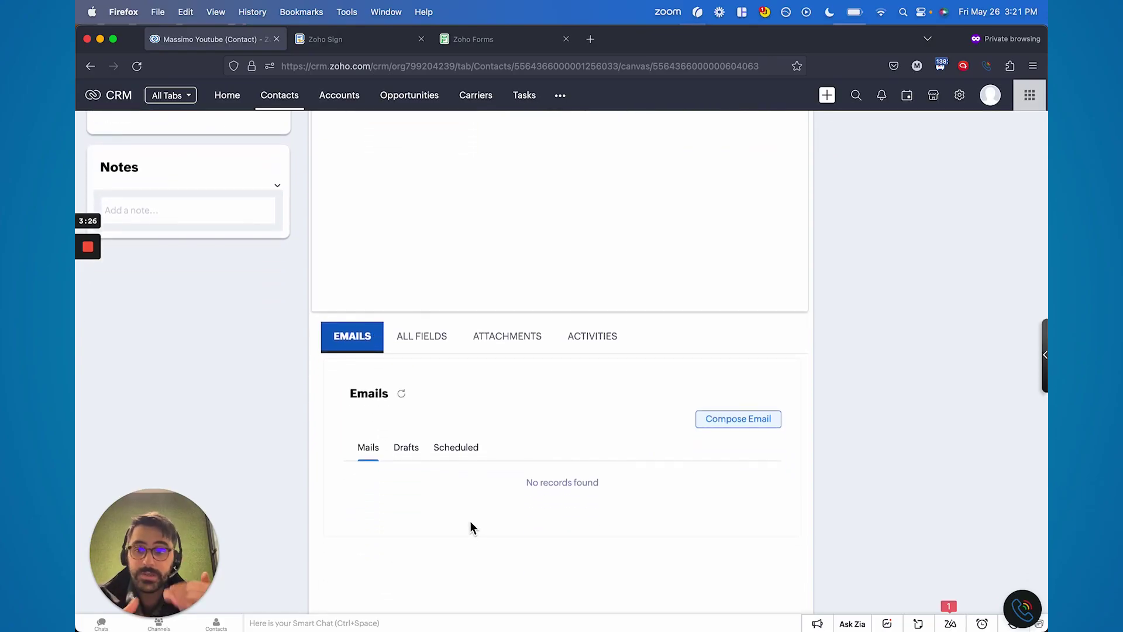
{"action": "scroll", "coordinate": [470, 521], "scroll_direction": "up", "scroll_amount": 5}
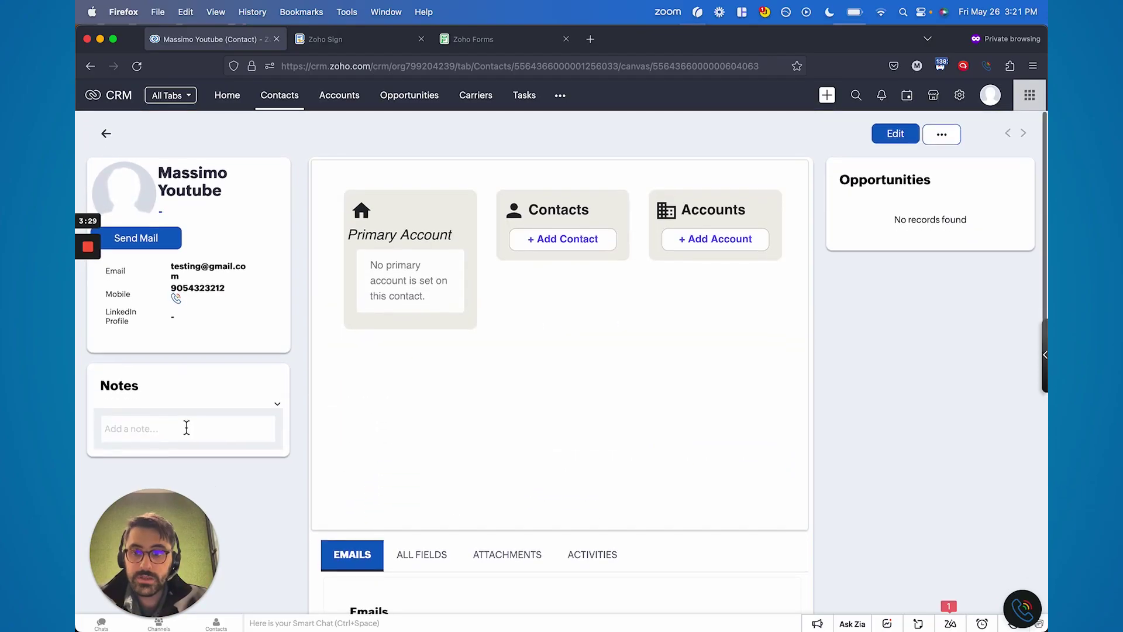
{"action": "left_click", "coordinate": [183, 432]}
{"action": "type", "text": "Talked to"}
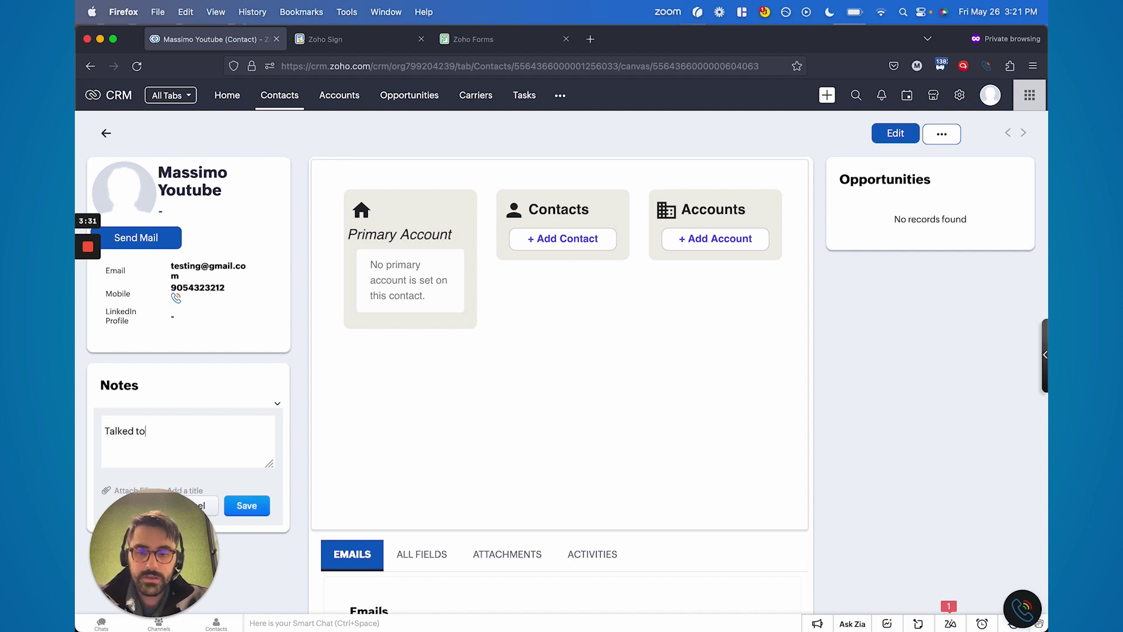
{"action": "type", "text": " Massimo seems like he wants to move forward"}
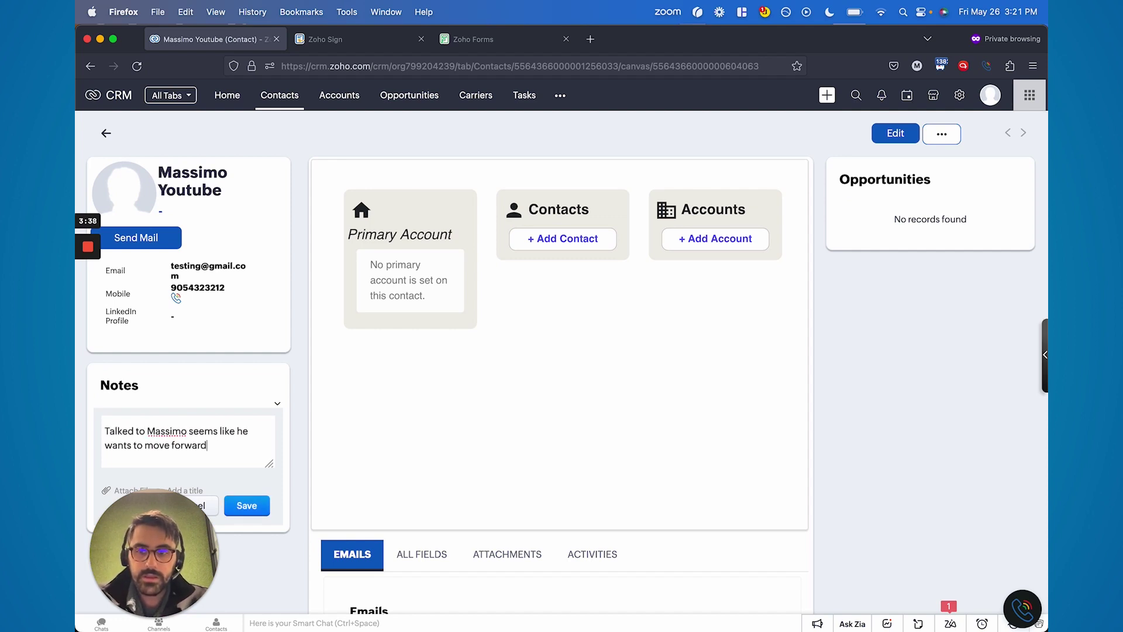
{"action": "left_click", "coordinate": [247, 506]}
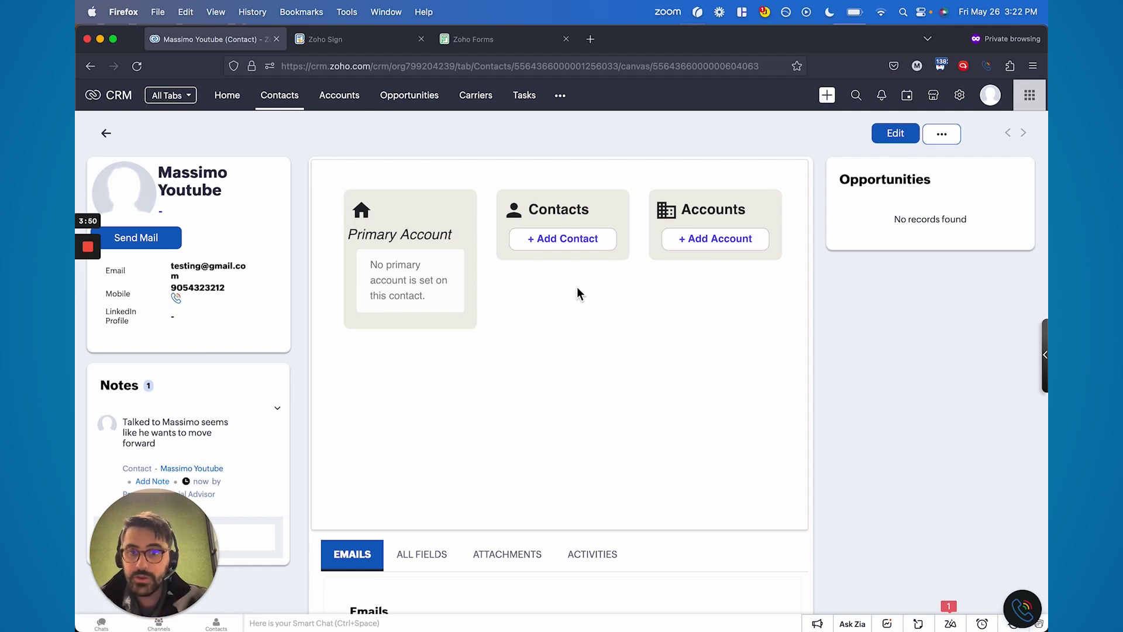
- Link a related contact to this record with the relationship Brother
{"action": "left_click", "coordinate": [541, 238]}
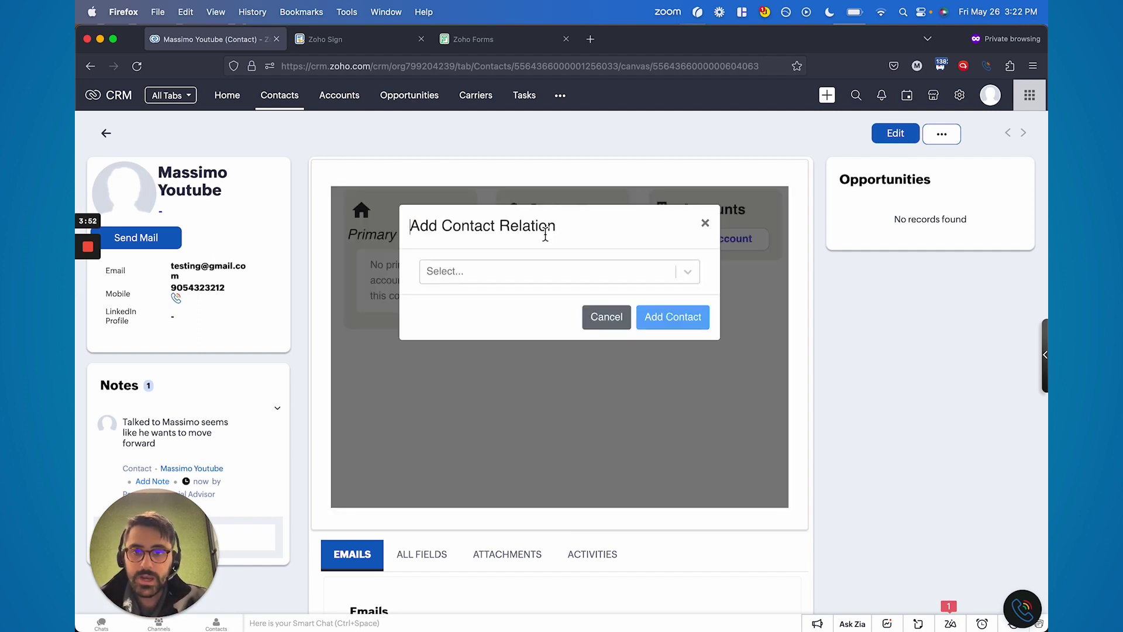
{"action": "left_click", "coordinate": [496, 274]}
{"action": "left_click", "coordinate": [468, 376]}
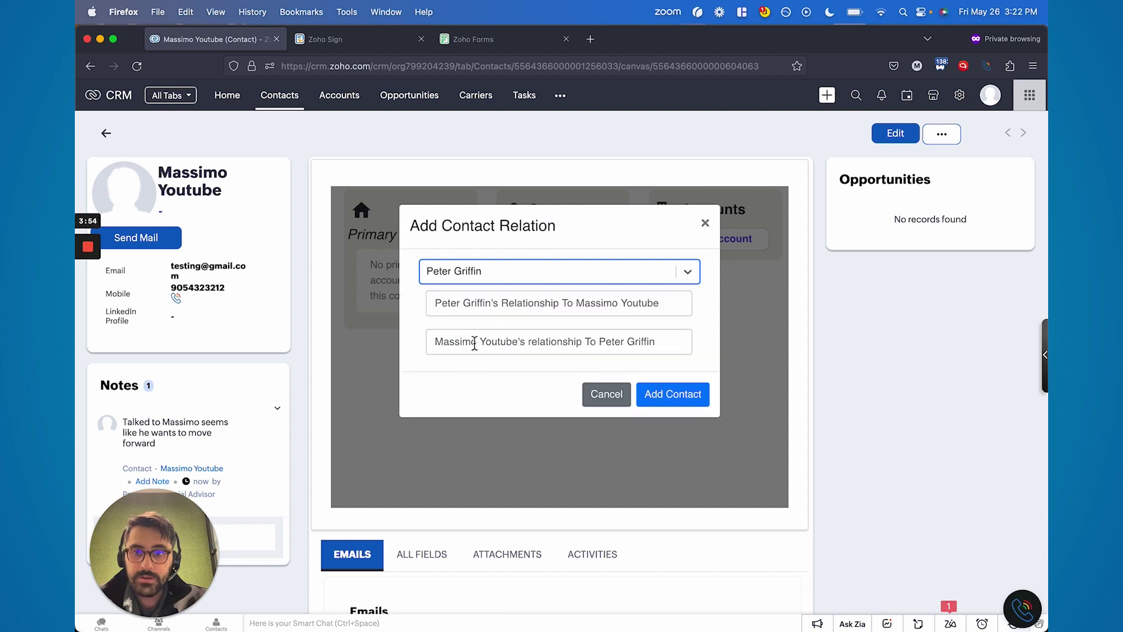
{"action": "left_click", "coordinate": [491, 303]}
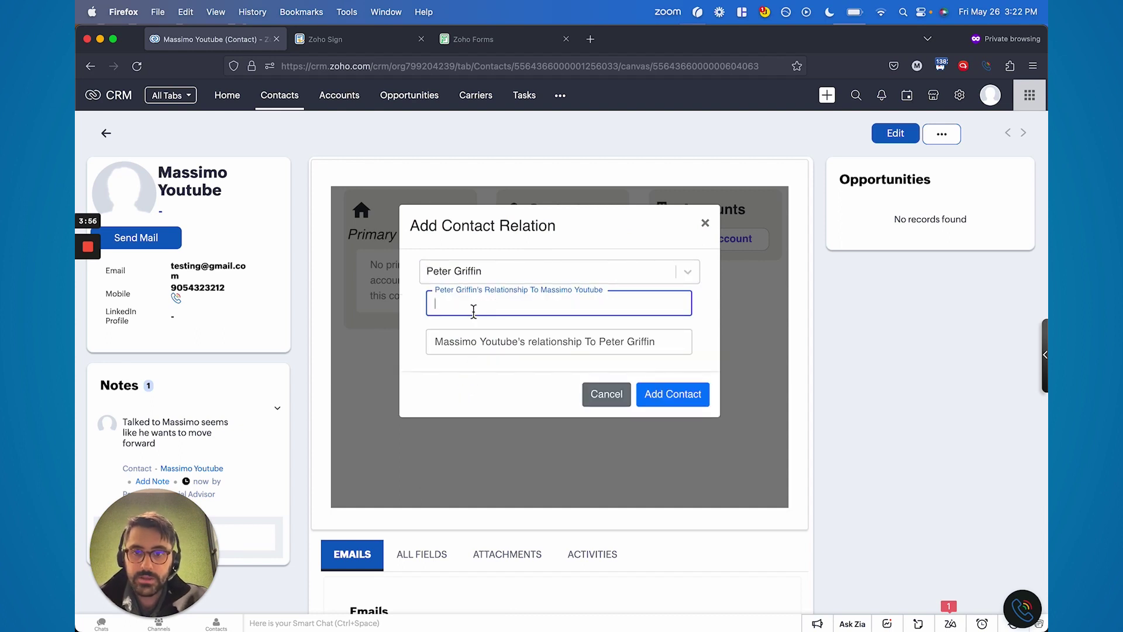
{"action": "type", "text": "Brot"}
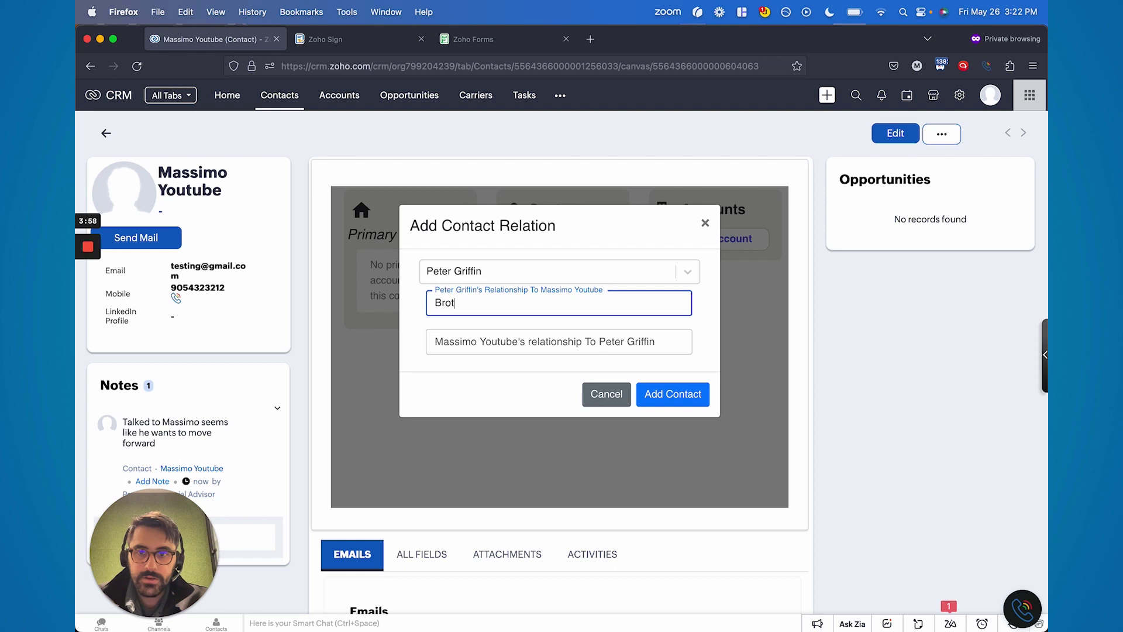
{"action": "type", "text": "her"}
{"action": "key", "text": "Tab"}
{"action": "type", "text": "Brother"}
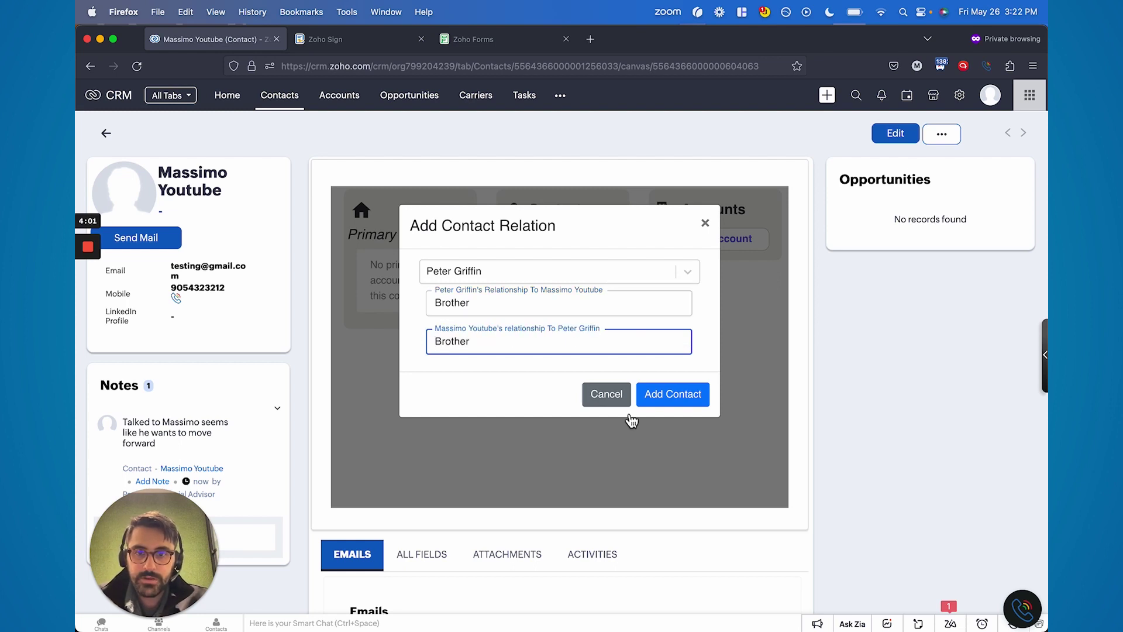
{"action": "left_click", "coordinate": [687, 404]}
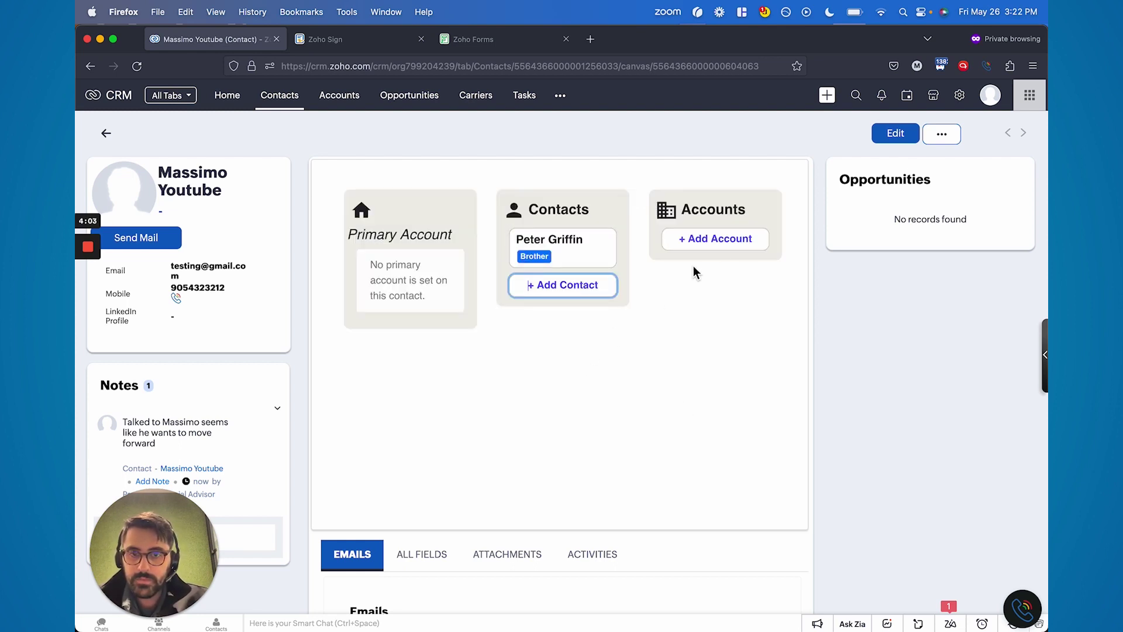
- Associate the Bluroot account with the contact using the Owner affiliation
{"action": "left_click", "coordinate": [715, 241]}
{"action": "left_click", "coordinate": [539, 268]}
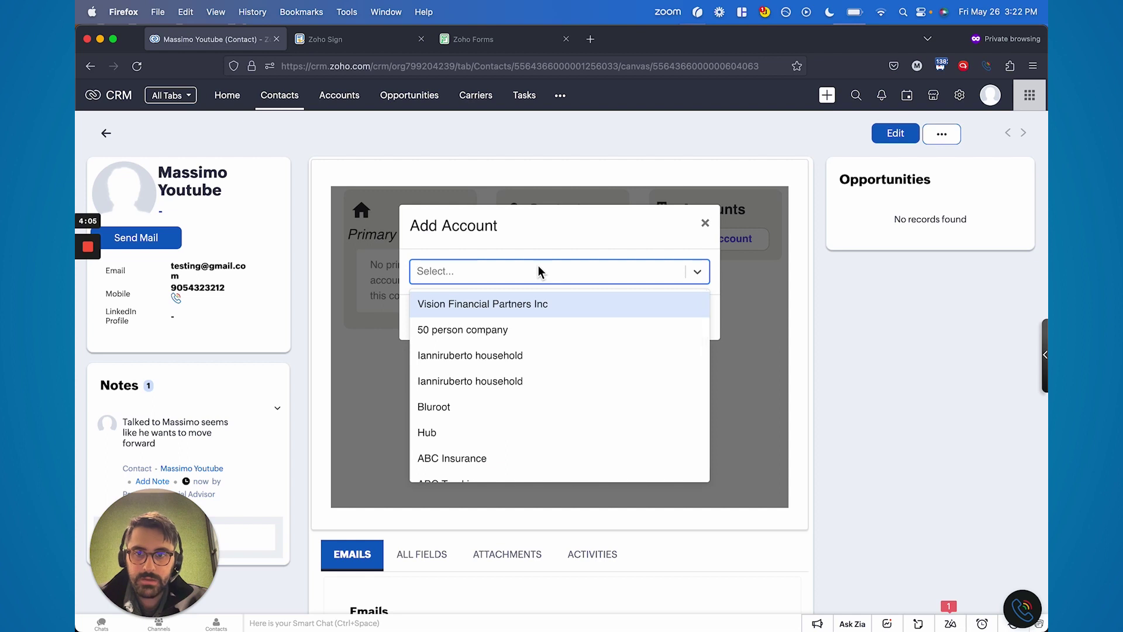
{"action": "left_click", "coordinate": [460, 408]}
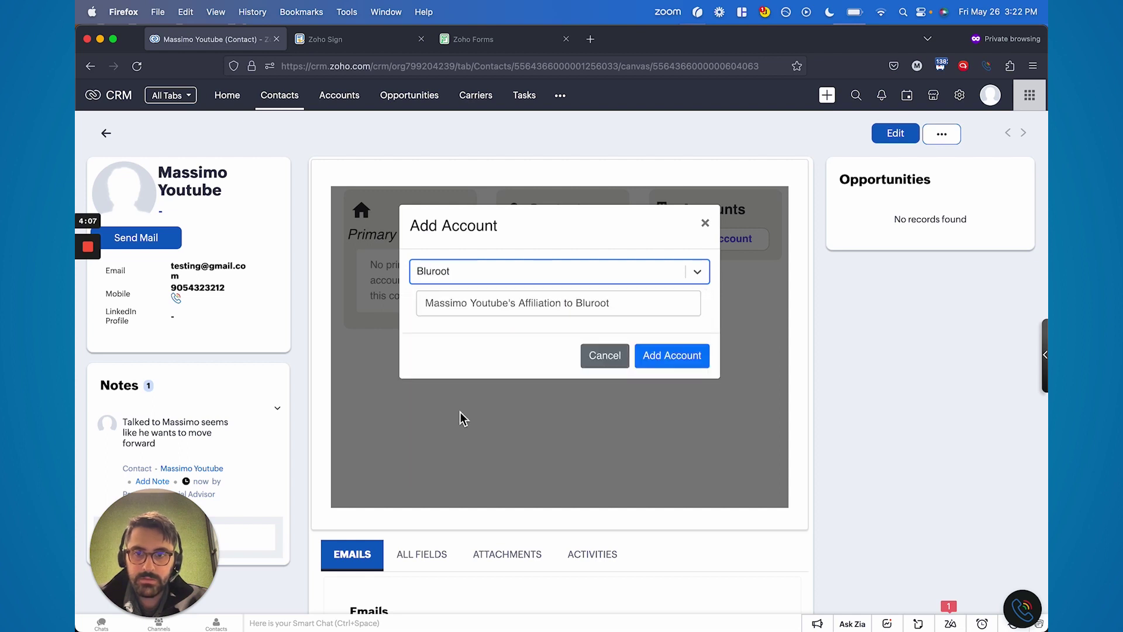
{"action": "left_click", "coordinate": [514, 311]}
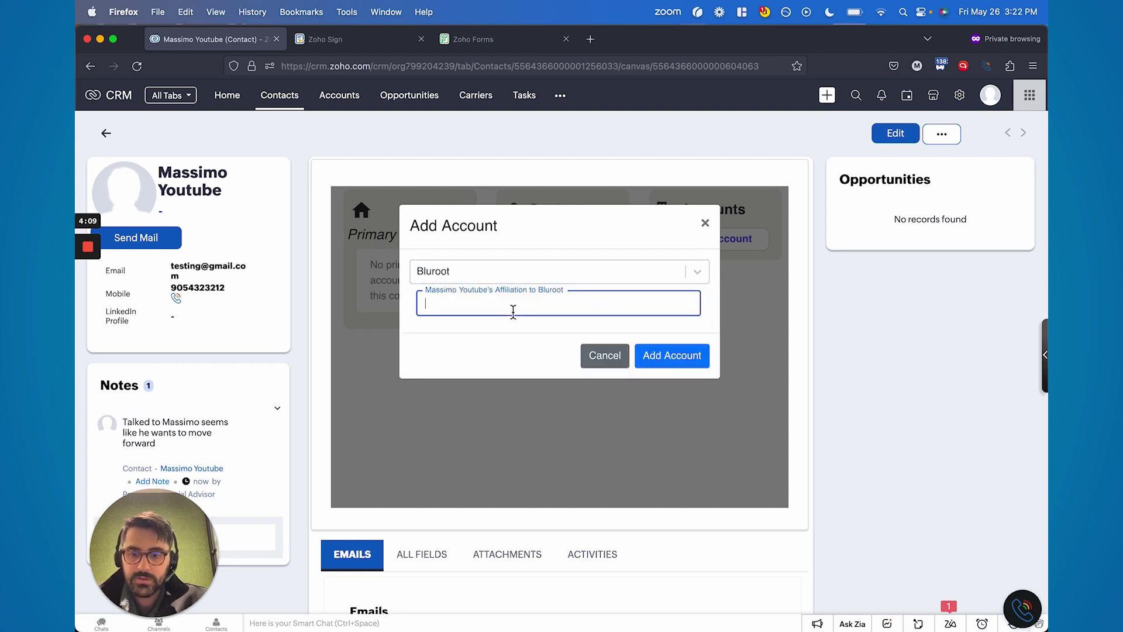
{"action": "type", "text": "Owner"}
{"action": "left_click", "coordinate": [654, 352]}
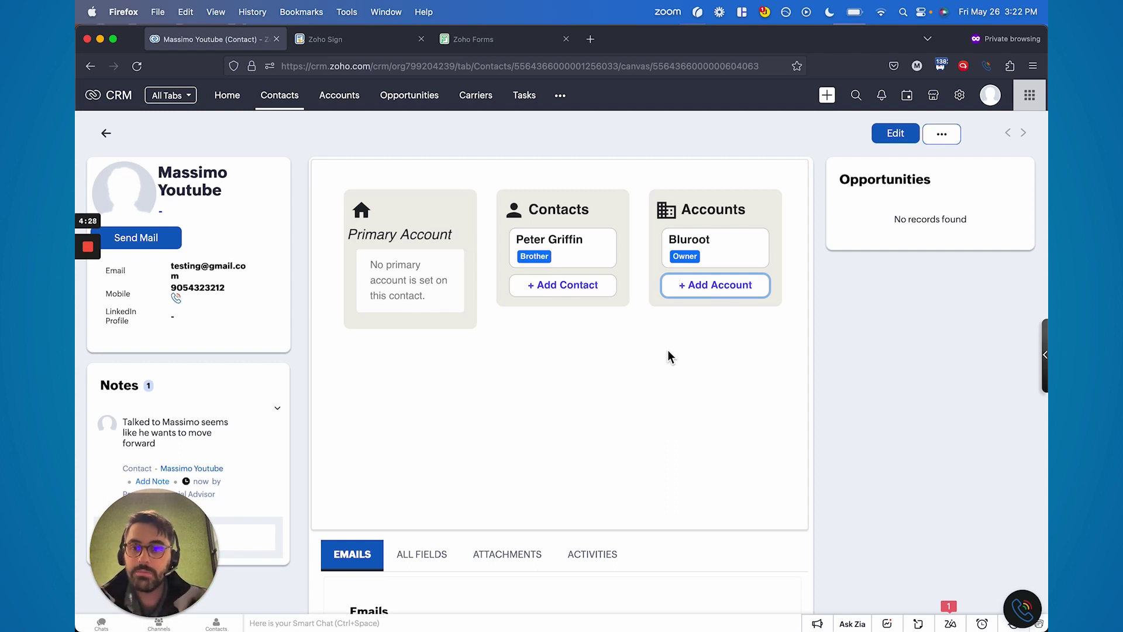
- Review the contact's All Fields, Attachments and Activities, ending back on All Fields
{"action": "scroll", "coordinate": [668, 351], "scroll_direction": "down", "scroll_amount": 5}
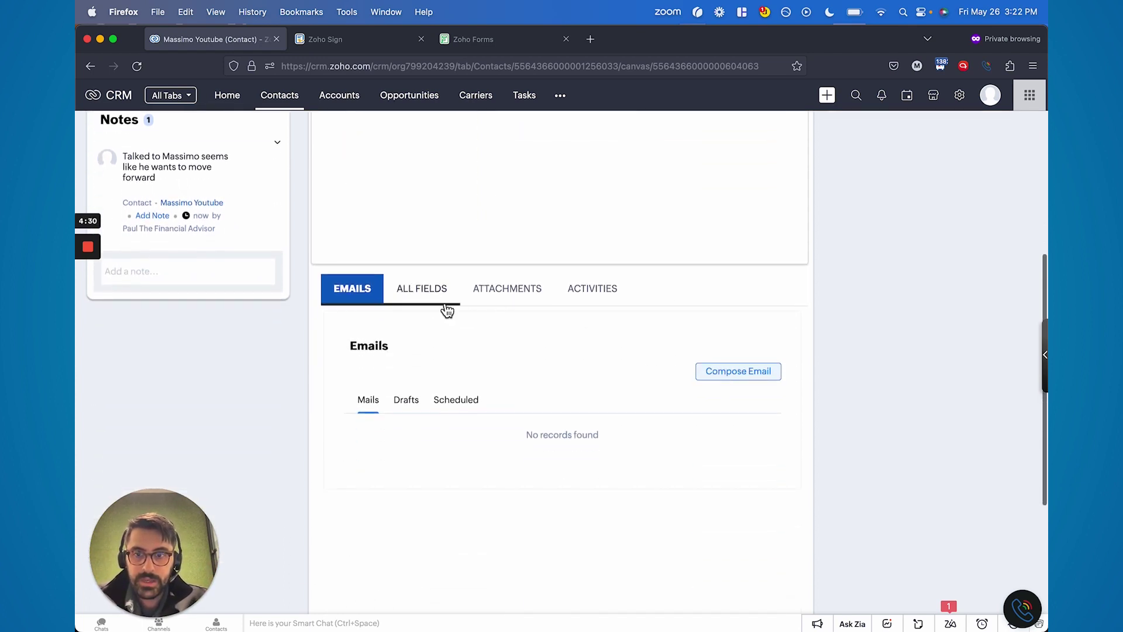
{"action": "left_click", "coordinate": [427, 298]}
{"action": "scroll", "coordinate": [449, 392], "scroll_direction": "down", "scroll_amount": 3}
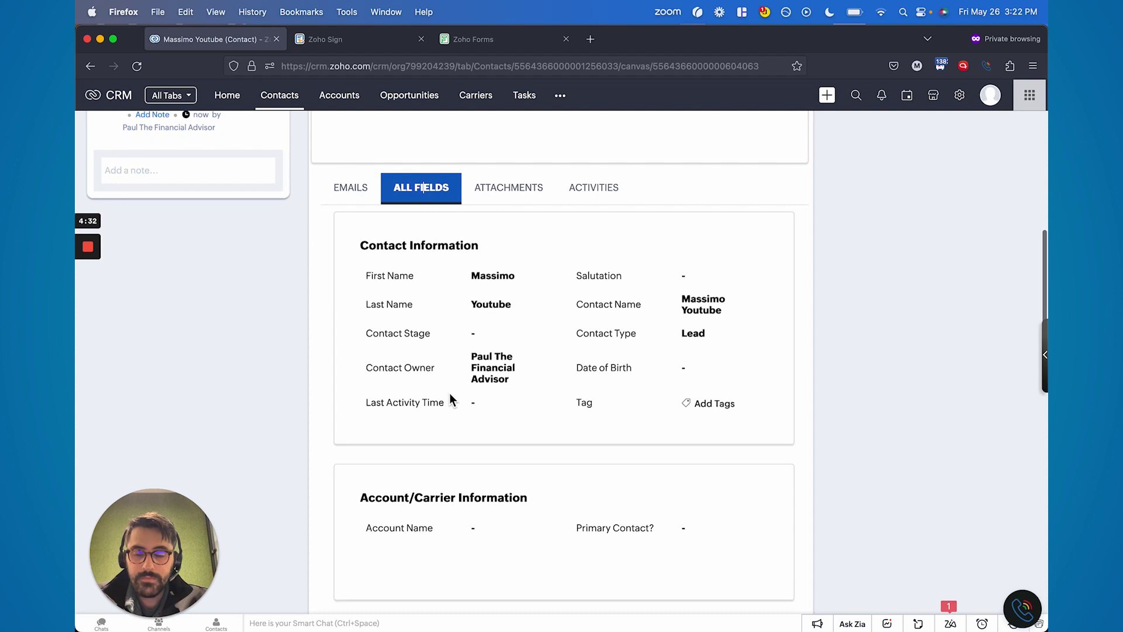
{"action": "scroll", "coordinate": [451, 397], "scroll_direction": "down", "scroll_amount": 8}
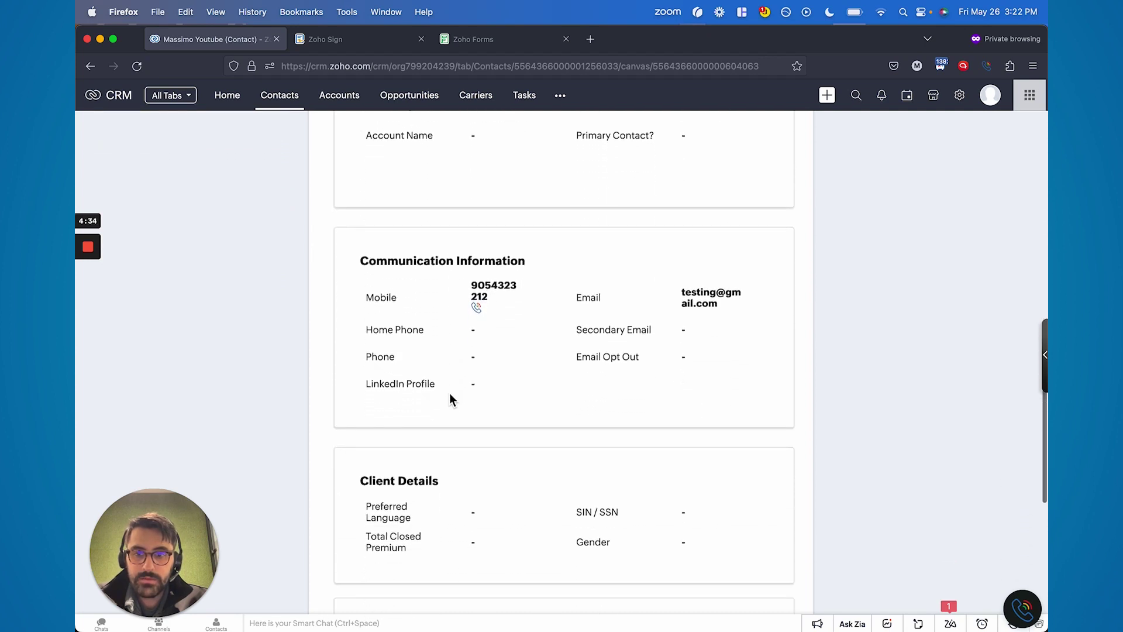
{"action": "scroll", "coordinate": [449, 392], "scroll_direction": "down", "scroll_amount": 4}
{"action": "scroll", "coordinate": [449, 392], "scroll_direction": "up", "scroll_amount": 2}
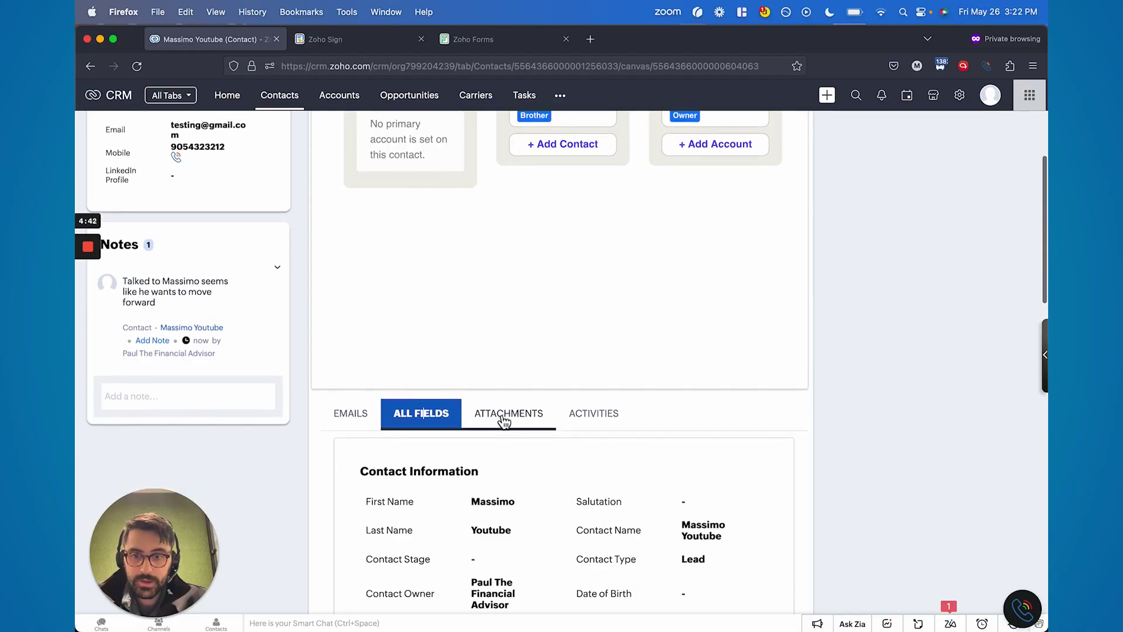
{"action": "left_click", "coordinate": [502, 414]}
{"action": "scroll", "coordinate": [497, 360], "scroll_direction": "down", "scroll_amount": 1}
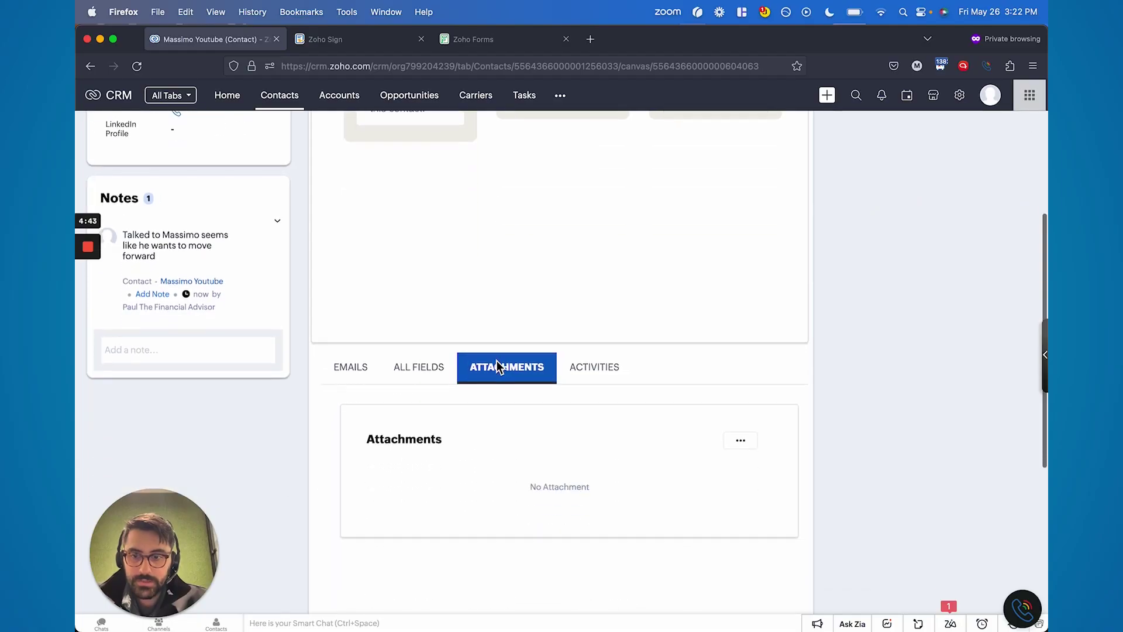
{"action": "left_click", "coordinate": [608, 368]}
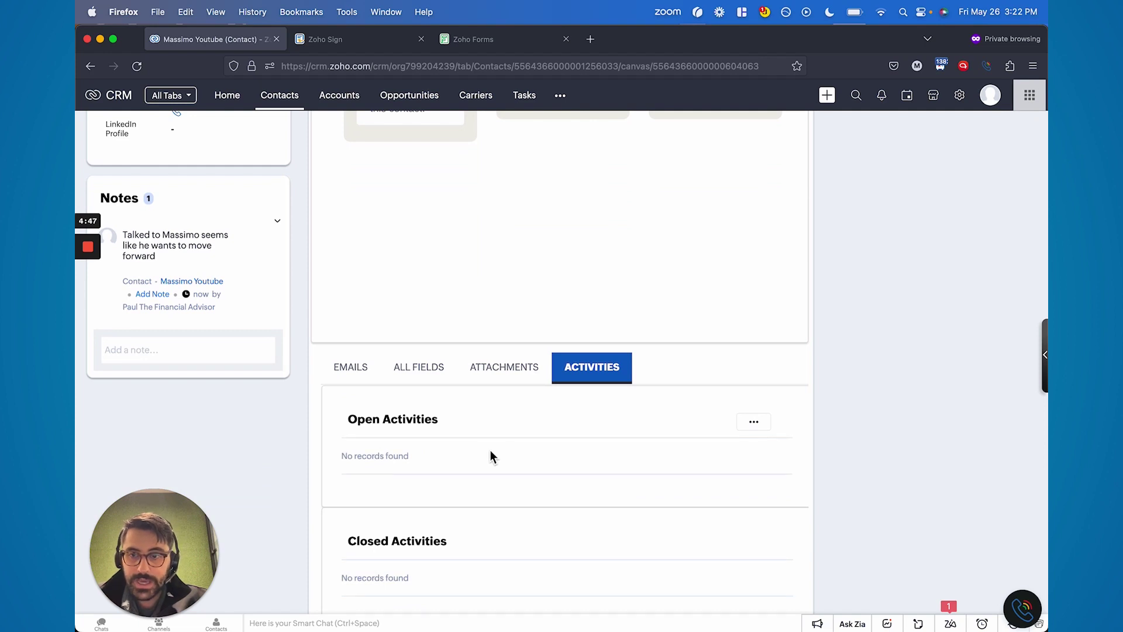
{"action": "scroll", "coordinate": [490, 456], "scroll_direction": "up", "scroll_amount": 5}
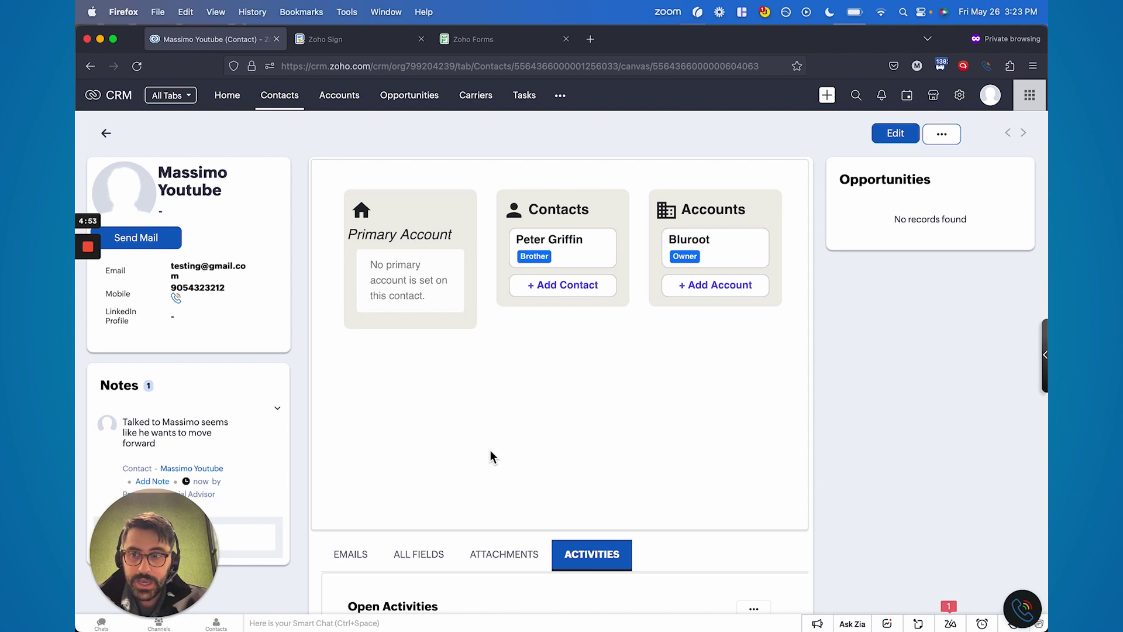
{"action": "scroll", "coordinate": [454, 357], "scroll_direction": "down", "scroll_amount": 3}
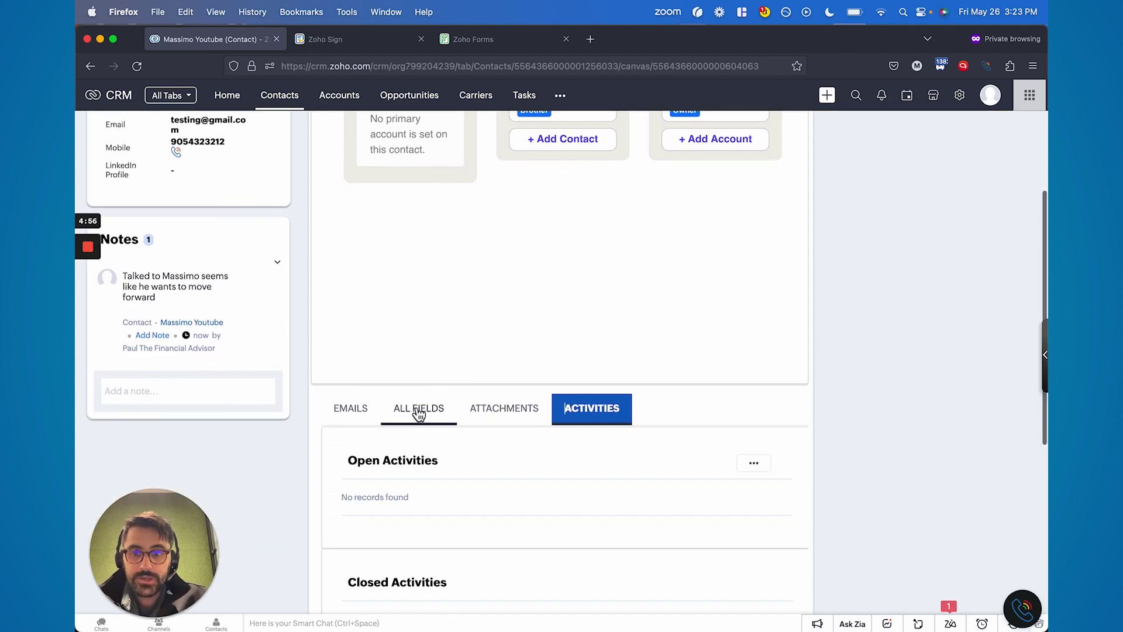
{"action": "left_click", "coordinate": [419, 407]}
{"action": "scroll", "coordinate": [481, 464], "scroll_direction": "down", "scroll_amount": 2}
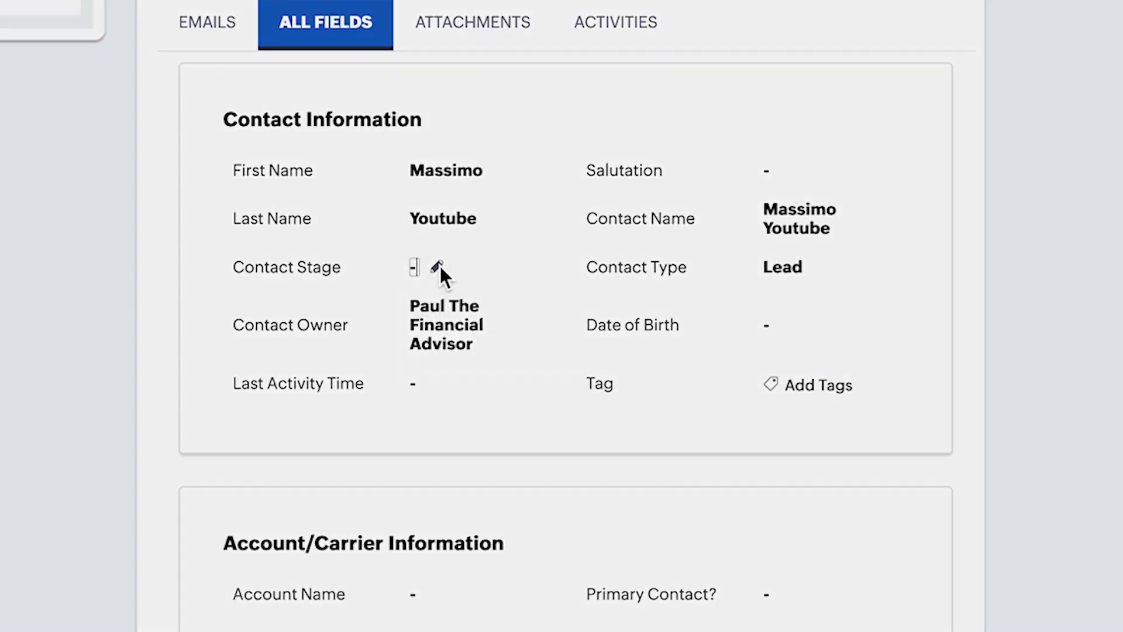
- Change the contact's Contact Stage from blank to Attempted to Contact and save it
{"action": "left_click", "coordinate": [485, 462]}
{"action": "left_click", "coordinate": [476, 462]}
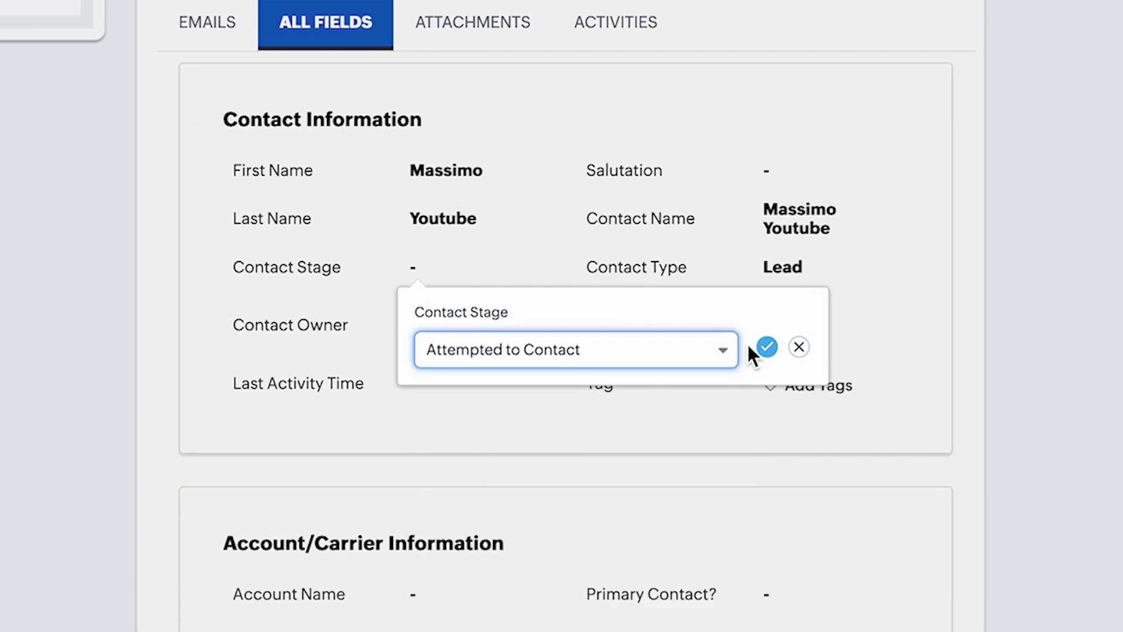
{"action": "left_click", "coordinate": [773, 347]}
{"action": "scroll", "coordinate": [491, 181], "scroll_direction": "up", "scroll_amount": 5}
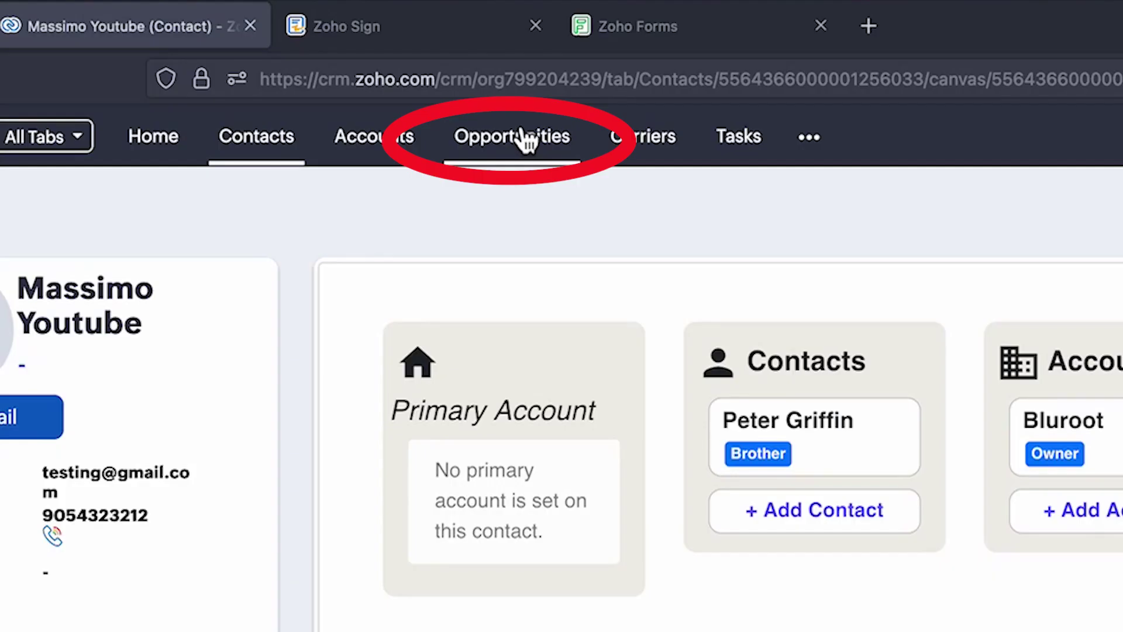
- Go to the Opportunities module and open the Health opportunity with the $1,032.00 premium
{"action": "left_click", "coordinate": [409, 94]}
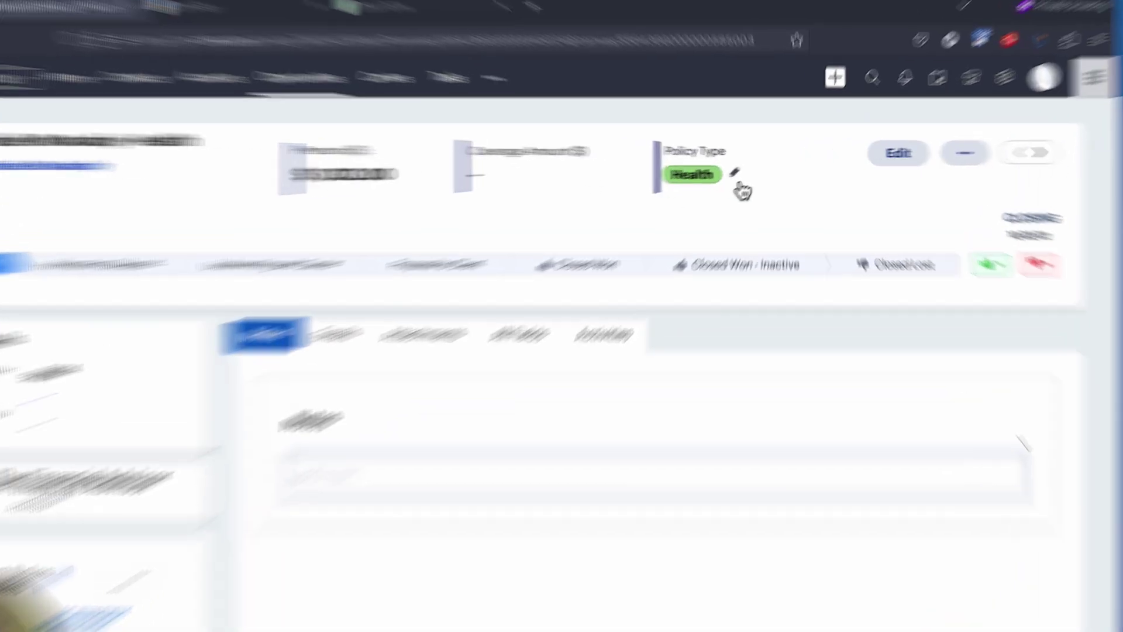
- Display the opportunity's full field list, leaving the policy type unchanged
{"action": "left_click", "coordinate": [735, 175]}
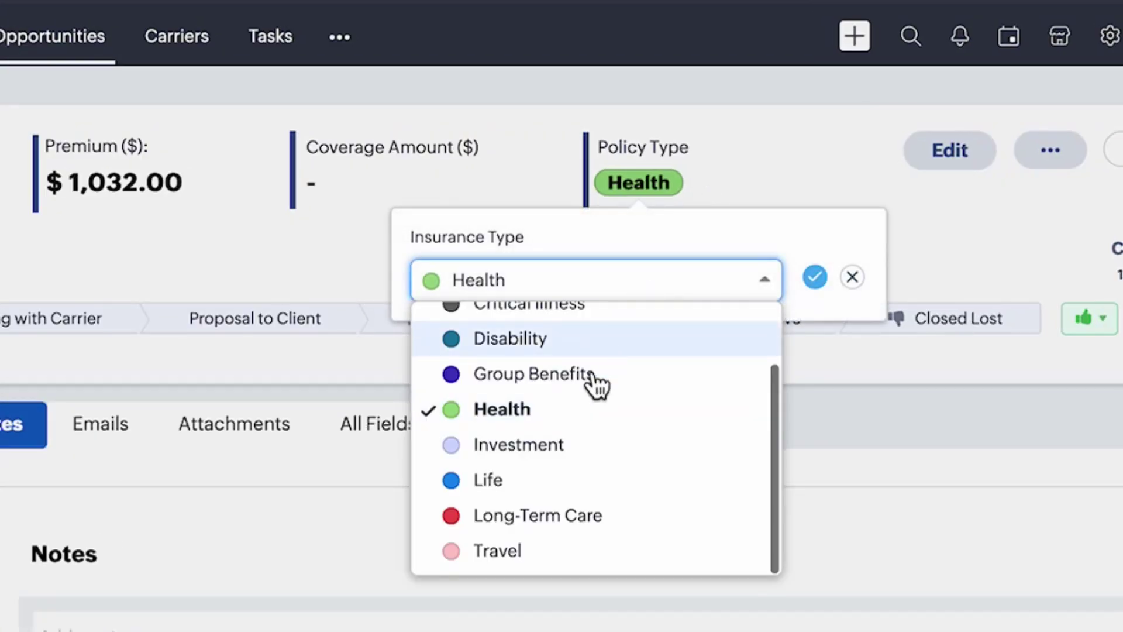
{"action": "scroll", "coordinate": [643, 391], "scroll_direction": "up", "scroll_amount": 2}
{"action": "scroll", "coordinate": [566, 509], "scroll_direction": "down", "scroll_amount": 2}
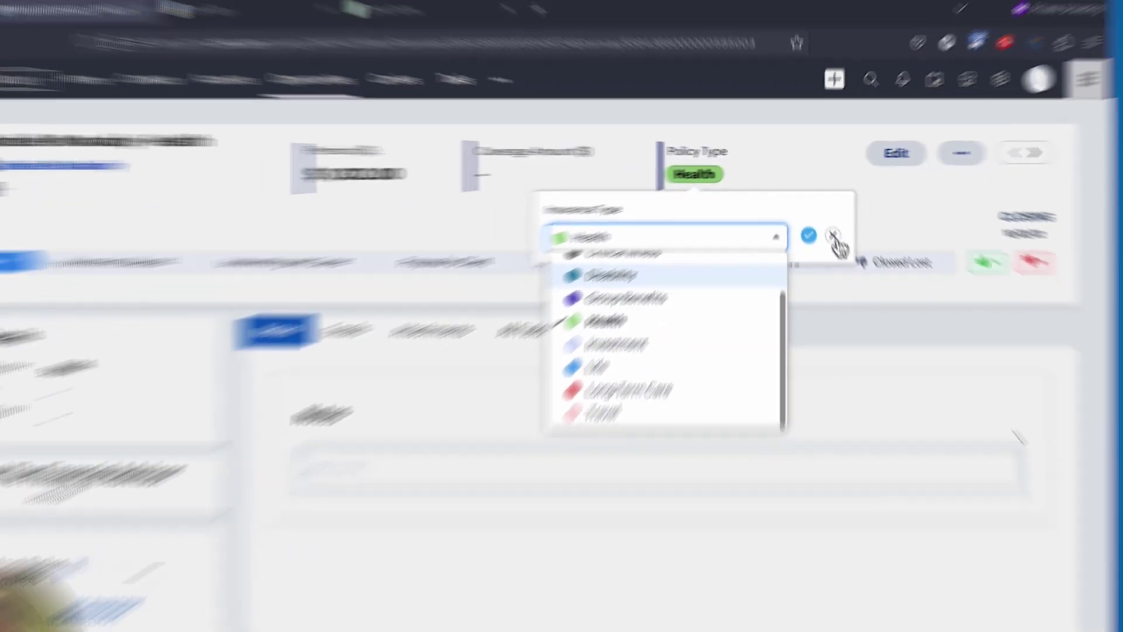
{"action": "left_click", "coordinate": [853, 277]}
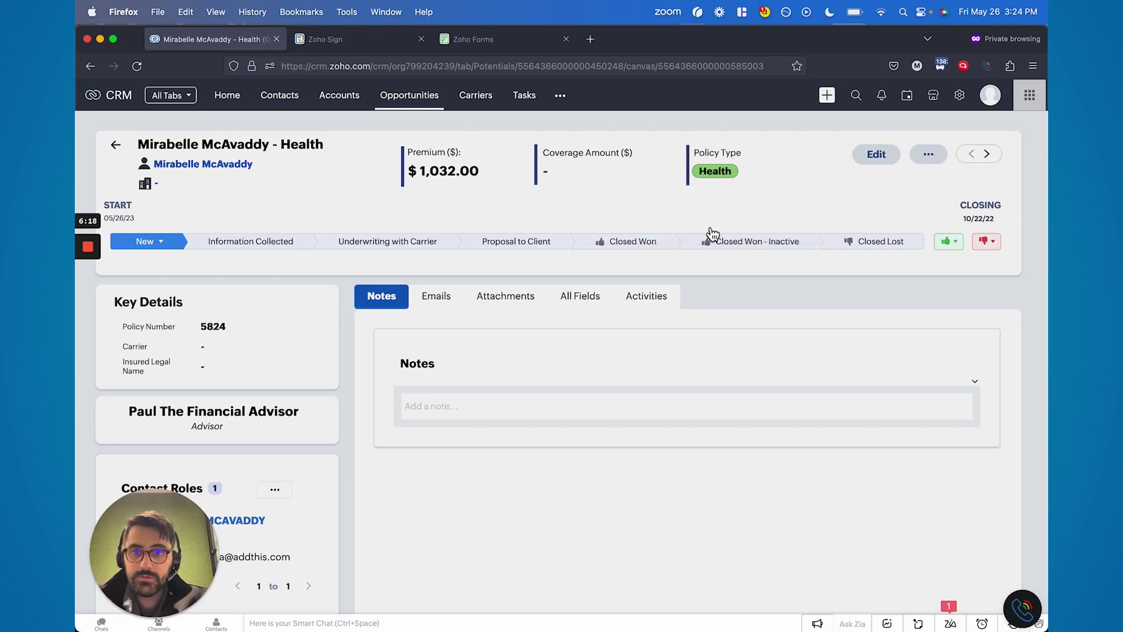
{"action": "left_click", "coordinate": [574, 298]}
{"action": "scroll", "coordinate": [506, 419], "scroll_direction": "down", "scroll_amount": 1}
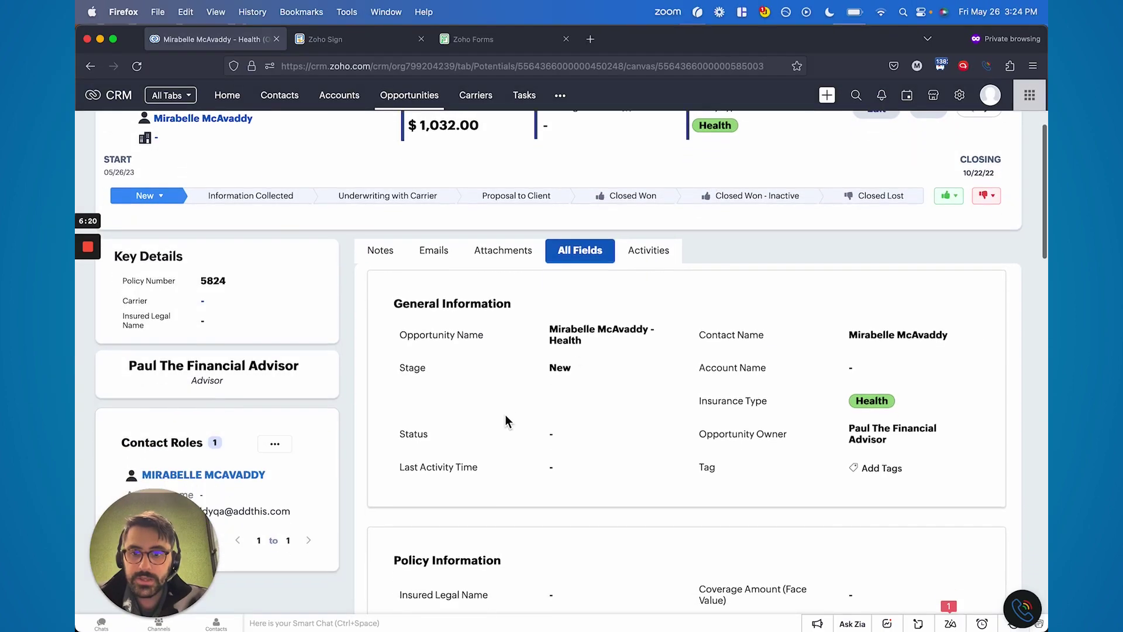
{"action": "scroll", "coordinate": [504, 414], "scroll_direction": "down", "scroll_amount": 3}
- Change the opportunity's Insurance Type to Group Benefits
{"action": "left_click", "coordinate": [909, 289]}
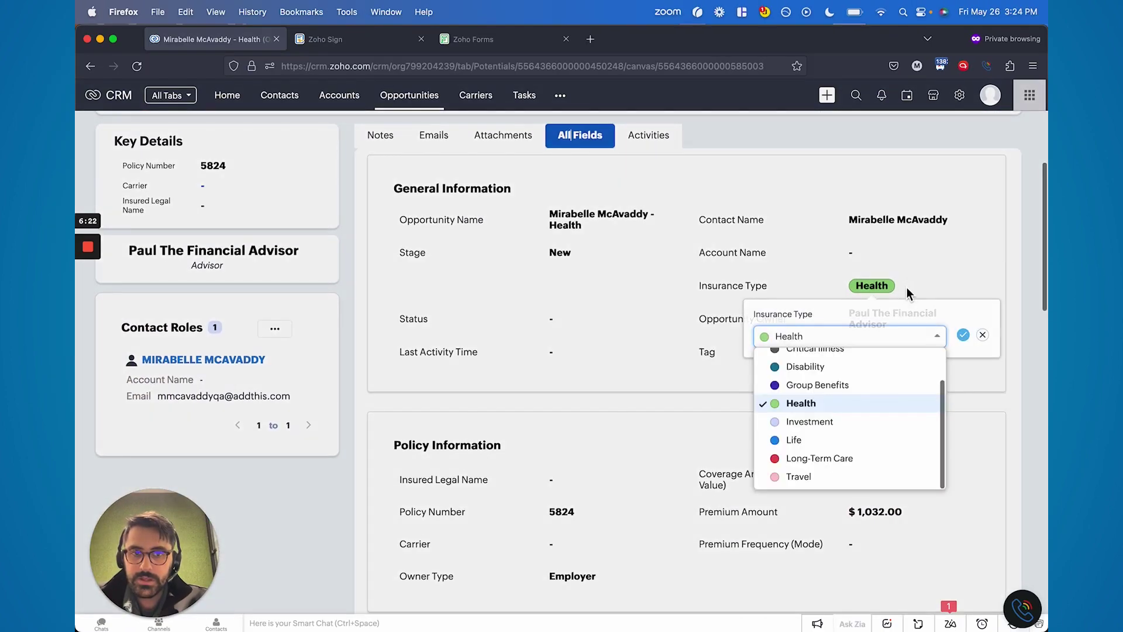
{"action": "scroll", "coordinate": [808, 396], "scroll_direction": "up", "scroll_amount": 1}
{"action": "scroll", "coordinate": [808, 398], "scroll_direction": "down", "scroll_amount": 1}
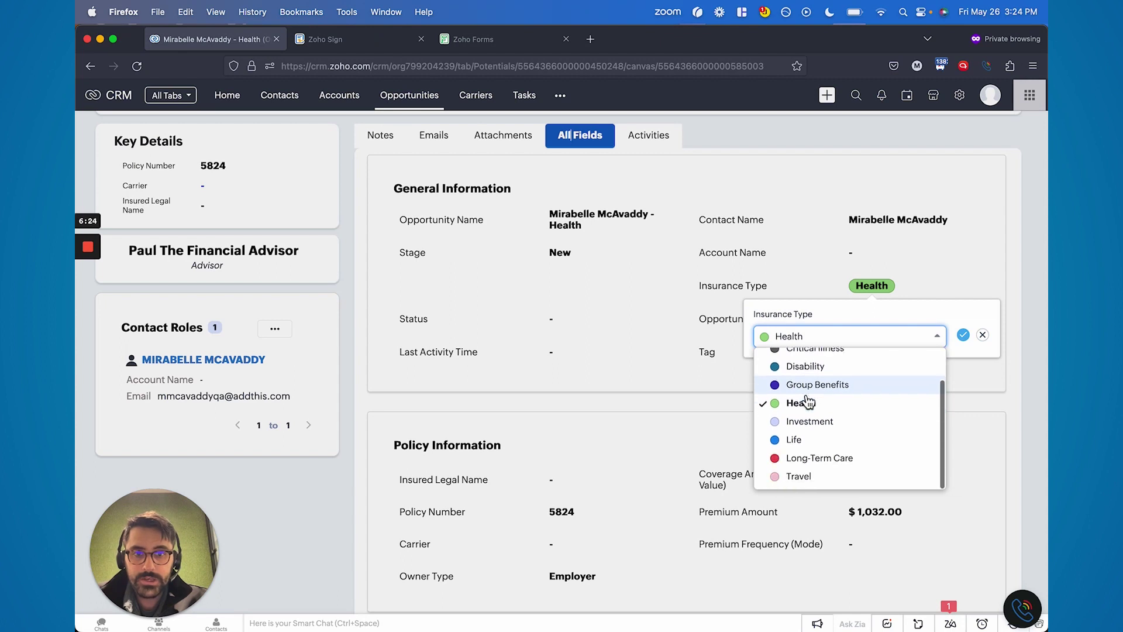
{"action": "left_click", "coordinate": [813, 384]}
{"action": "left_click", "coordinate": [963, 336]}
{"action": "scroll", "coordinate": [662, 416], "scroll_direction": "down", "scroll_amount": 5}
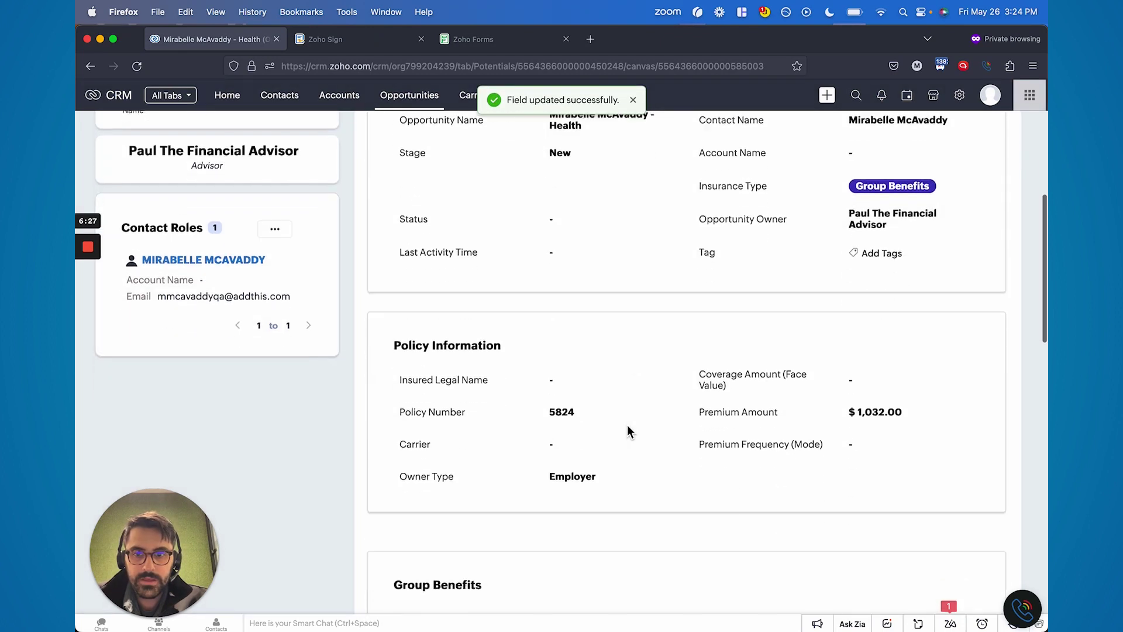
{"action": "scroll", "coordinate": [595, 515], "scroll_direction": "up", "scroll_amount": 3}
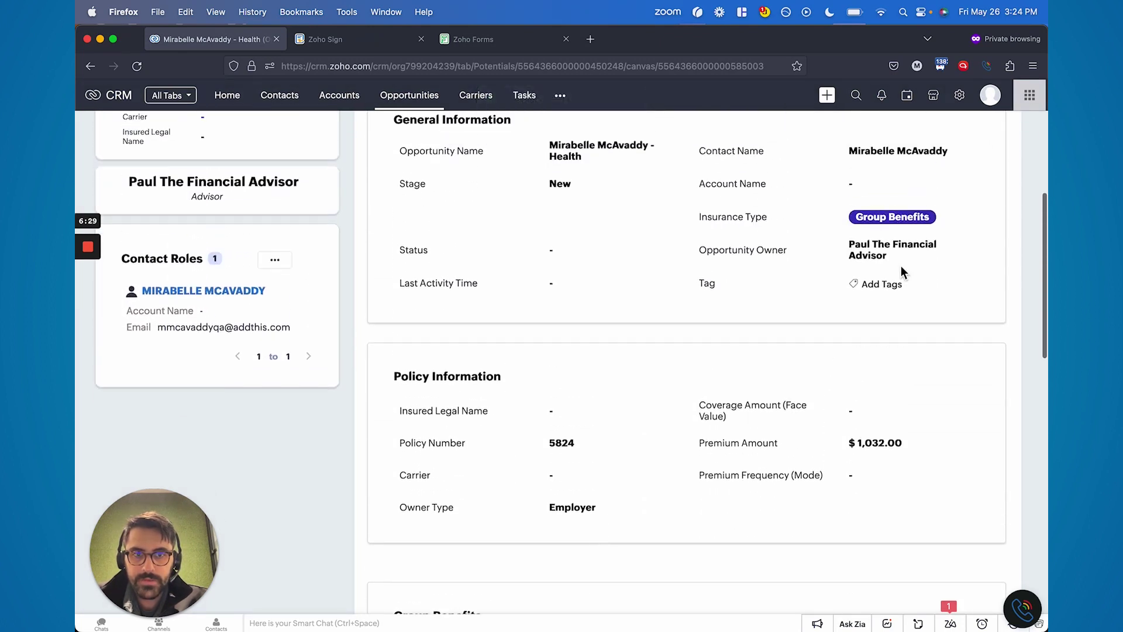
- Change the Insurance Type again, from Group Benefits to Life
{"action": "left_click", "coordinate": [948, 220]}
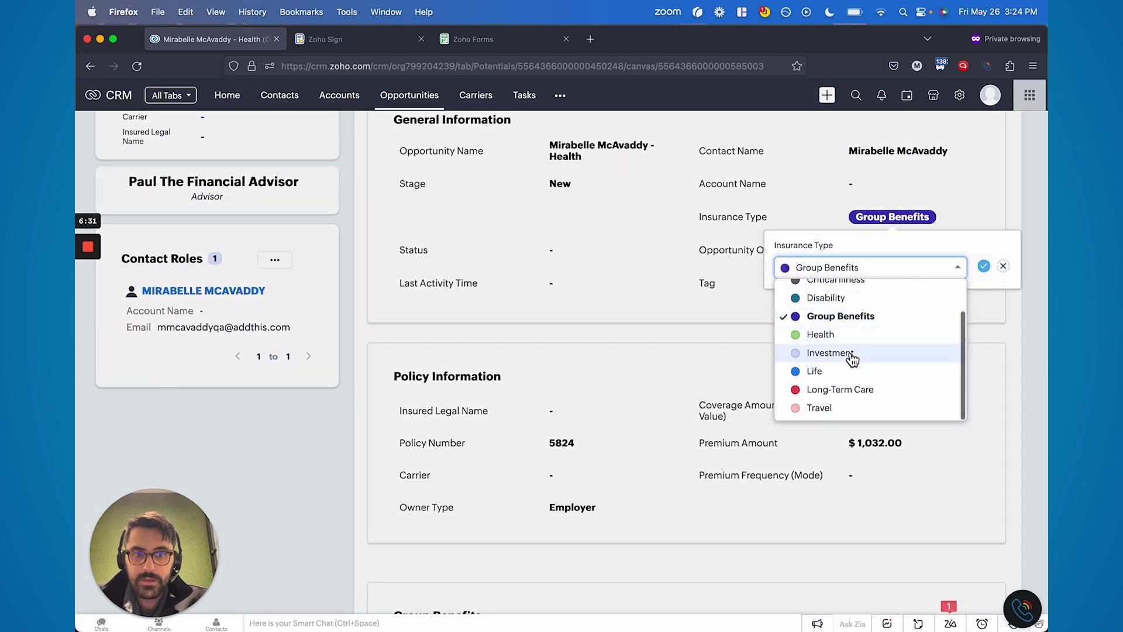
{"action": "left_click", "coordinate": [843, 372]}
{"action": "left_click", "coordinate": [984, 267]}
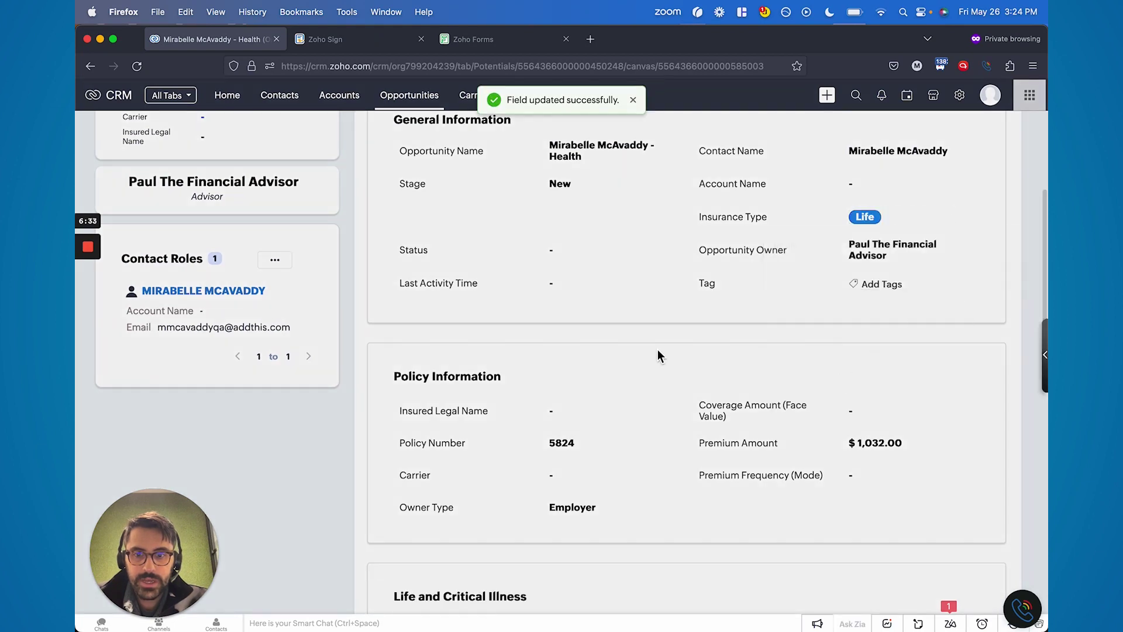
{"action": "scroll", "coordinate": [660, 353], "scroll_direction": "down", "scroll_amount": 7}
{"action": "scroll", "coordinate": [658, 349], "scroll_direction": "up", "scroll_amount": 1}
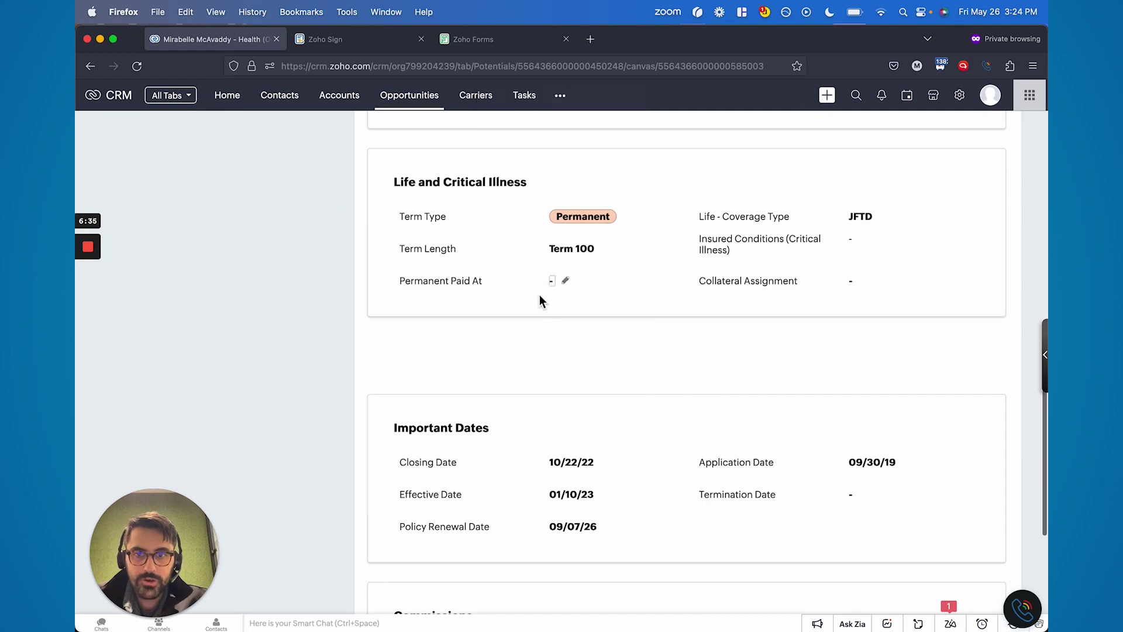
{"action": "scroll", "coordinate": [593, 317], "scroll_direction": "down", "scroll_amount": 4}
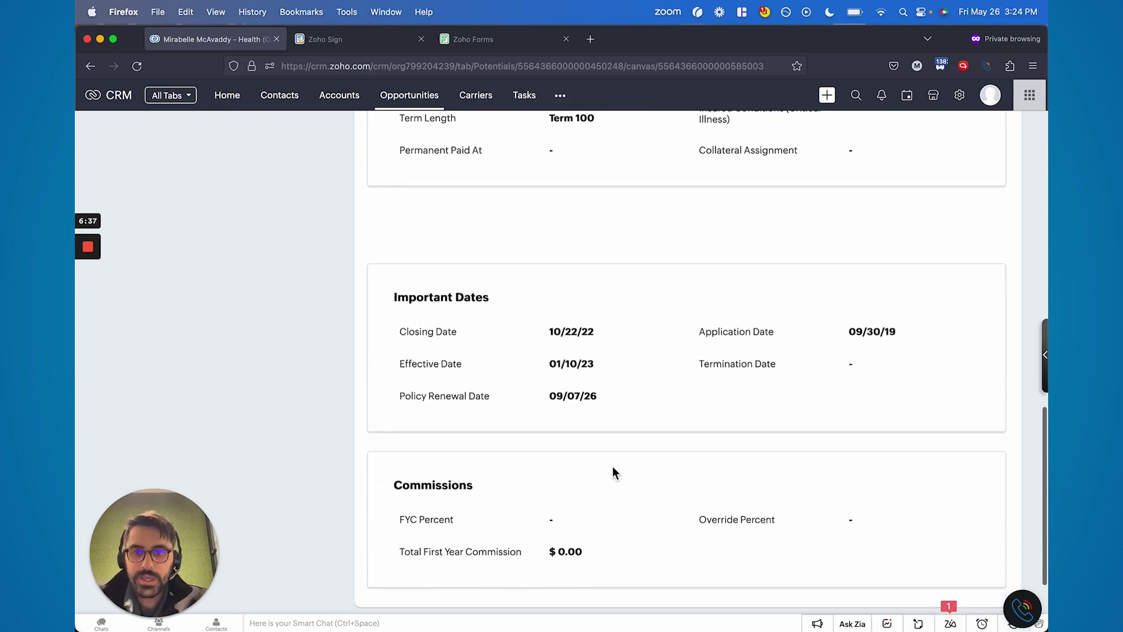
{"action": "scroll", "coordinate": [612, 466], "scroll_direction": "up", "scroll_amount": 15}
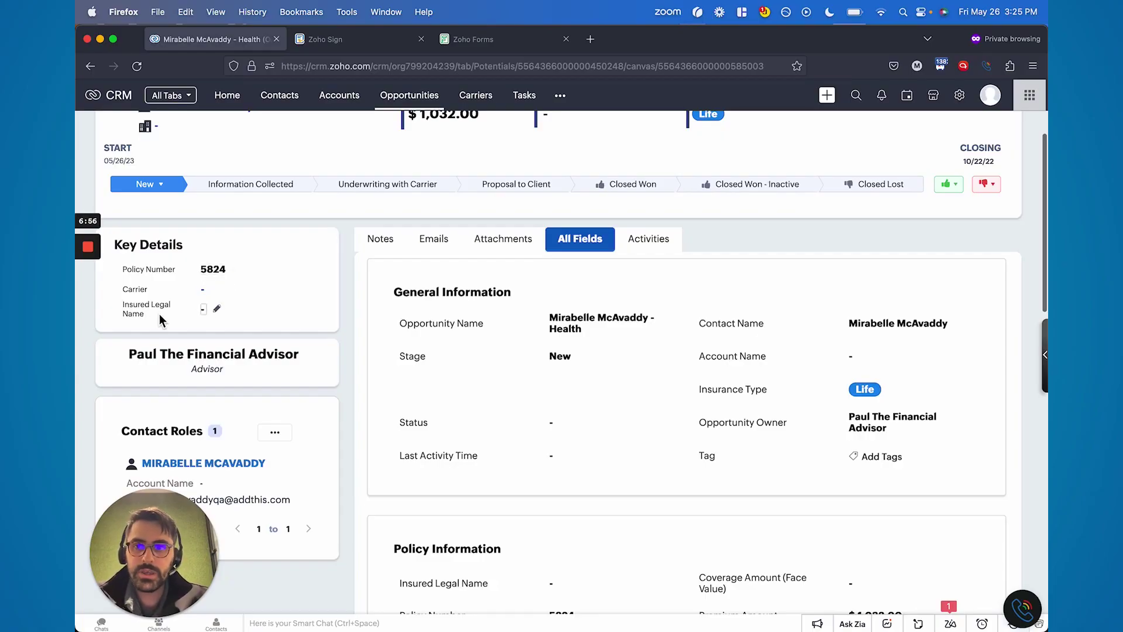
- Advance the Health opportunity in the stage bar to Information Collected
{"action": "scroll", "coordinate": [234, 314], "scroll_direction": "down", "scroll_amount": 3}
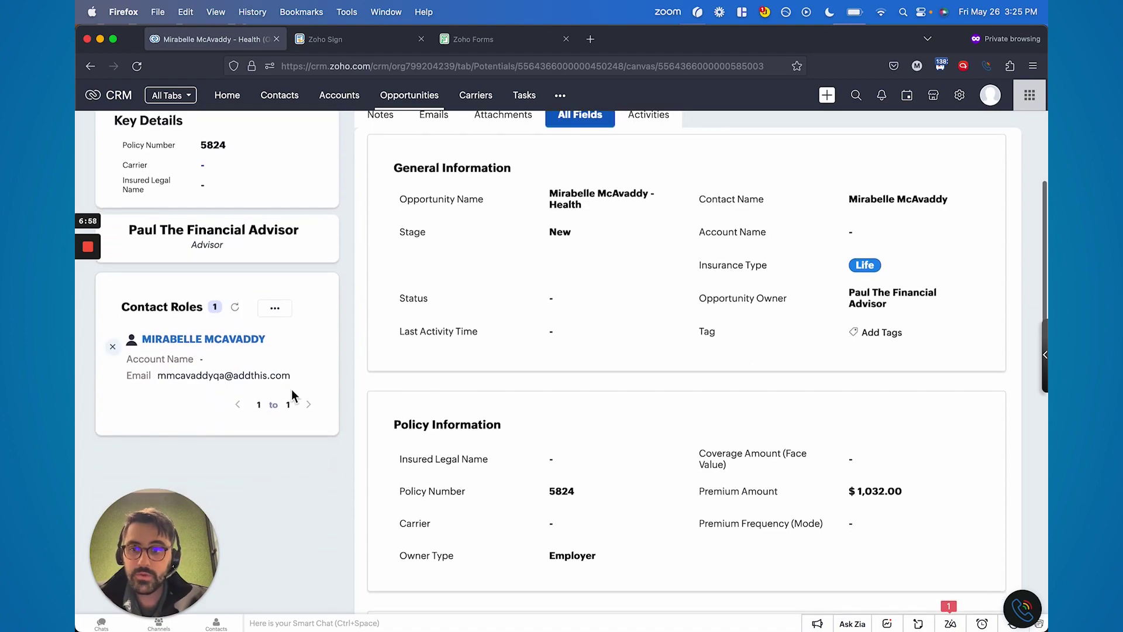
{"action": "scroll", "coordinate": [291, 388], "scroll_direction": "up", "scroll_amount": 4}
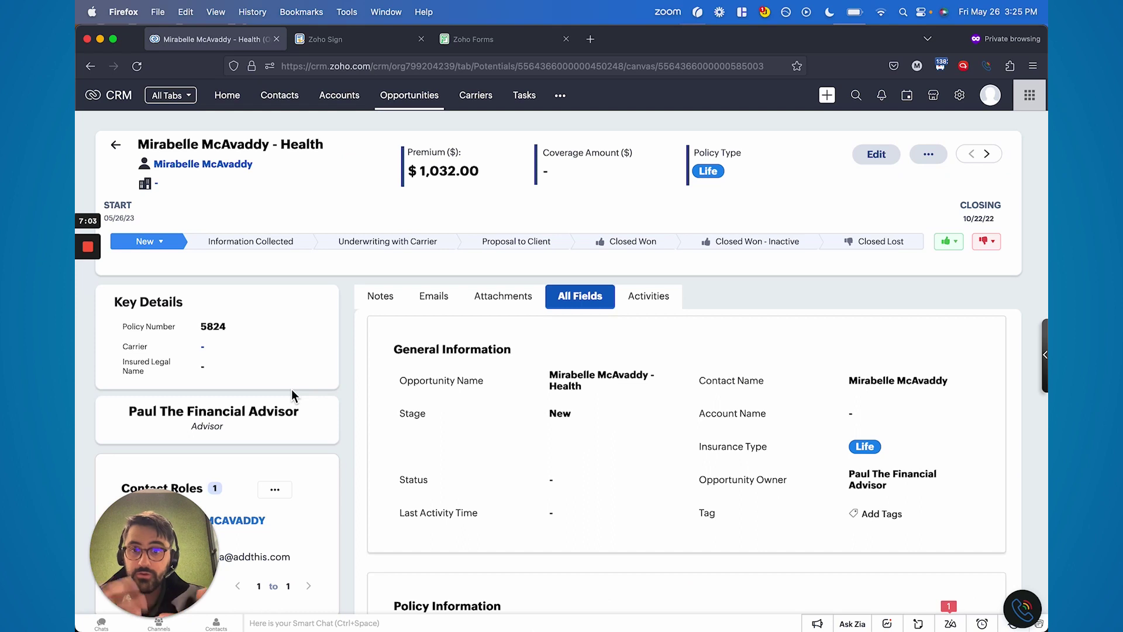
{"action": "left_click", "coordinate": [260, 242]}
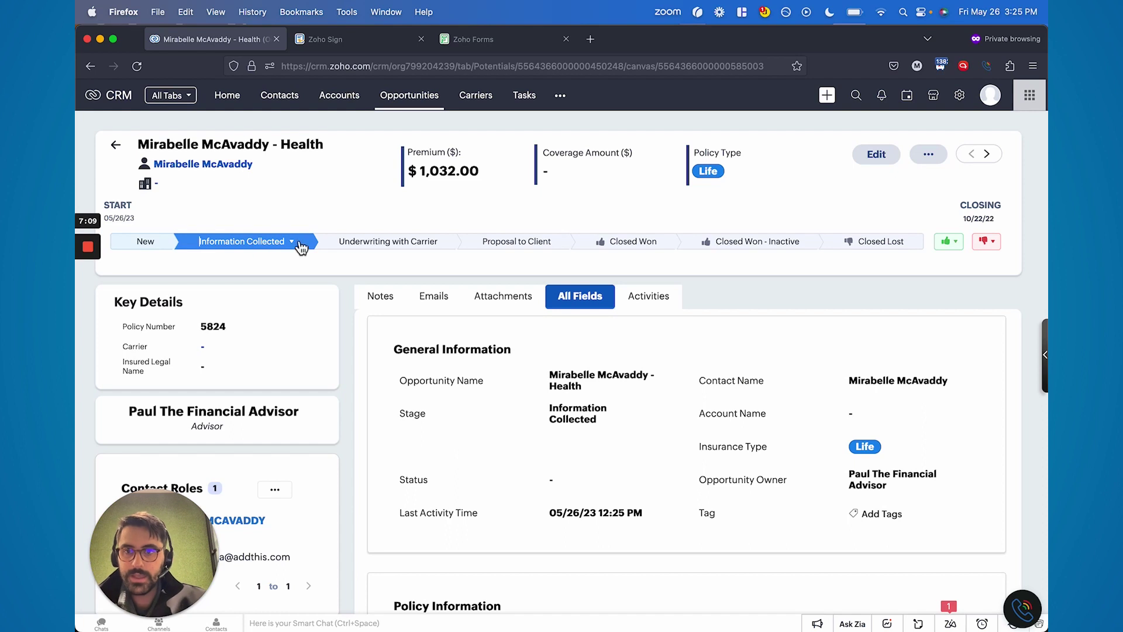
{"action": "left_click", "coordinate": [347, 248]}
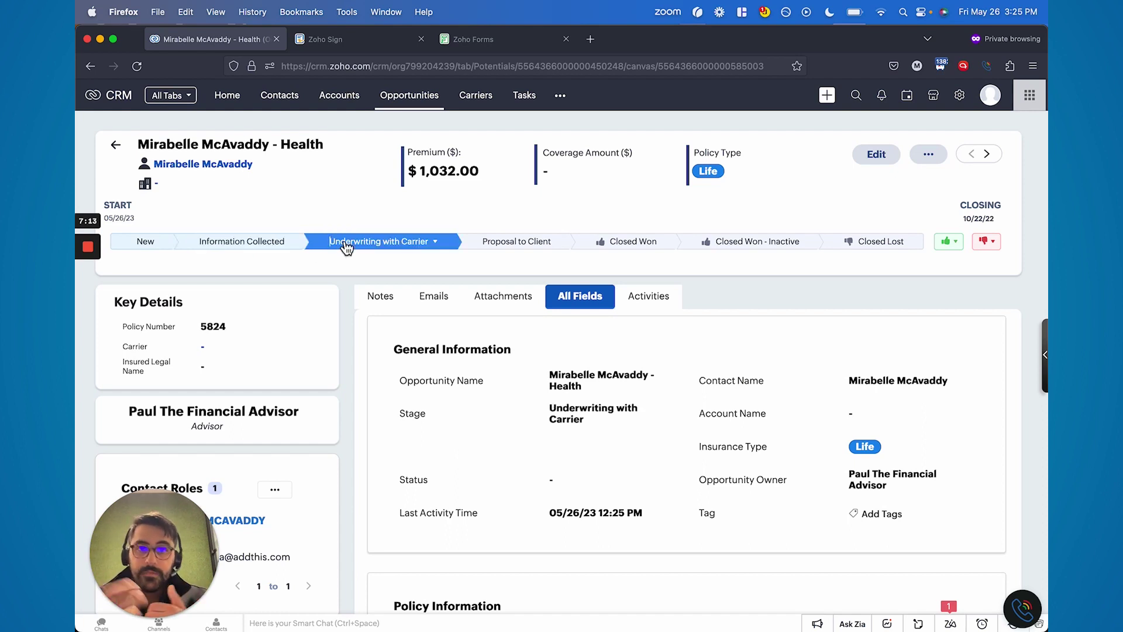
{"action": "left_click", "coordinate": [496, 248]}
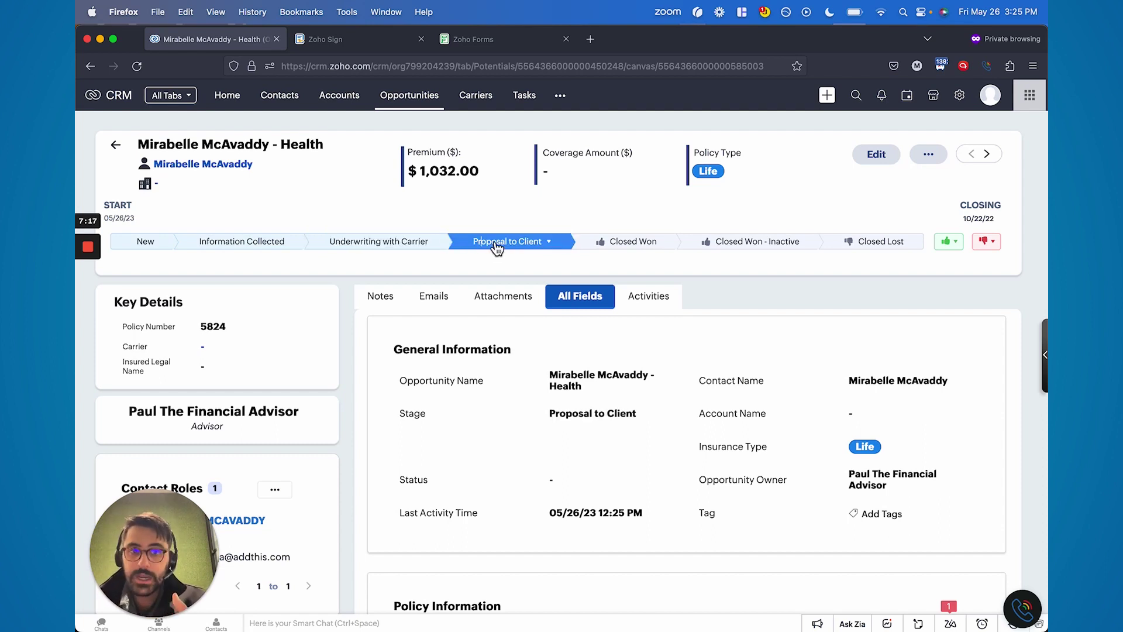
{"action": "left_click", "coordinate": [591, 248]}
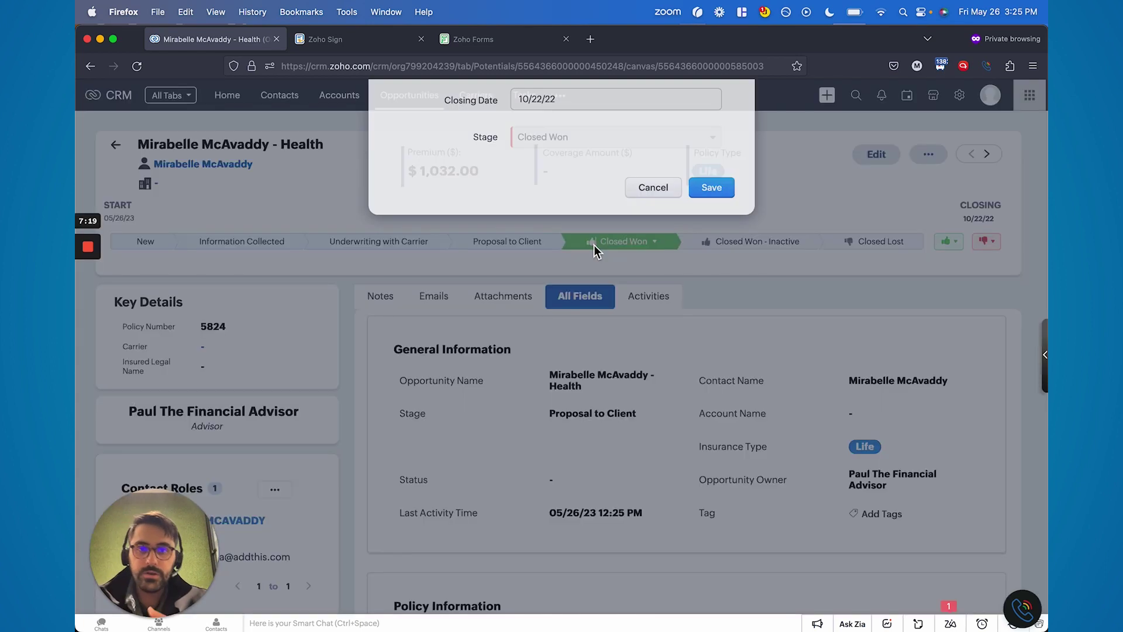
{"action": "left_click", "coordinate": [655, 235]}
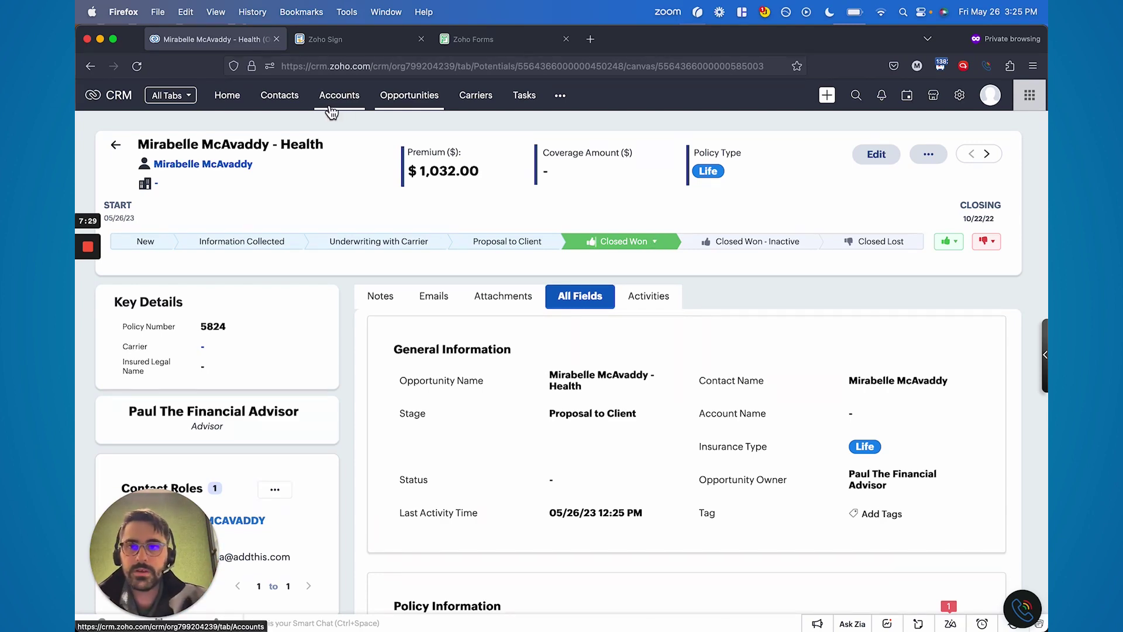
- Open the first Not Contacted contact from the Contacts board and show All Fields
{"action": "left_click", "coordinate": [282, 99]}
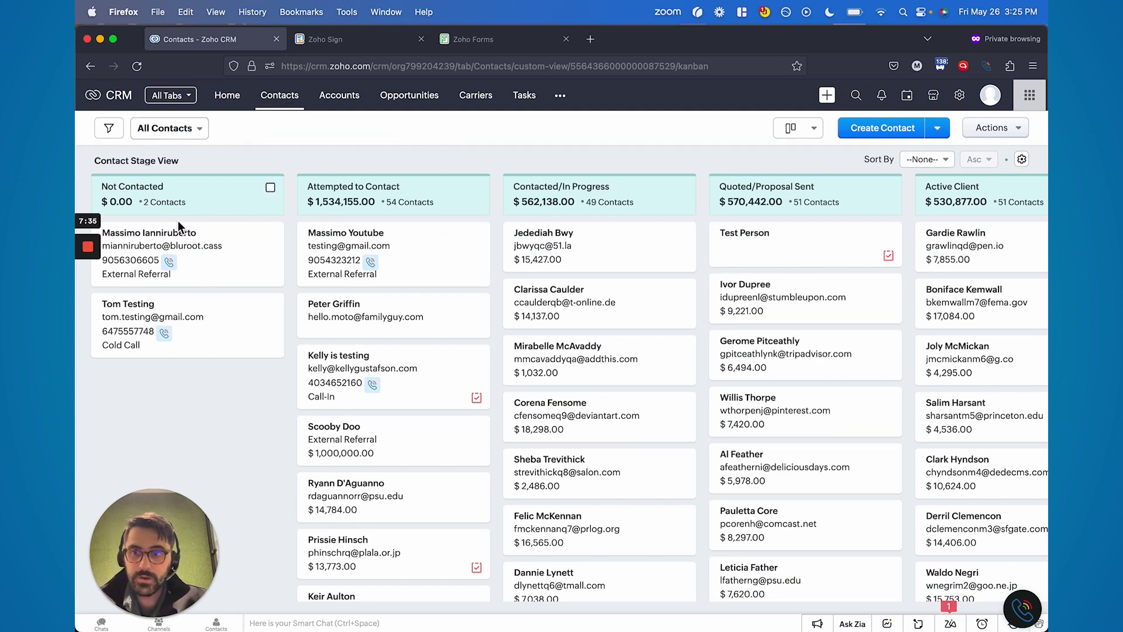
{"action": "left_click", "coordinate": [157, 232]}
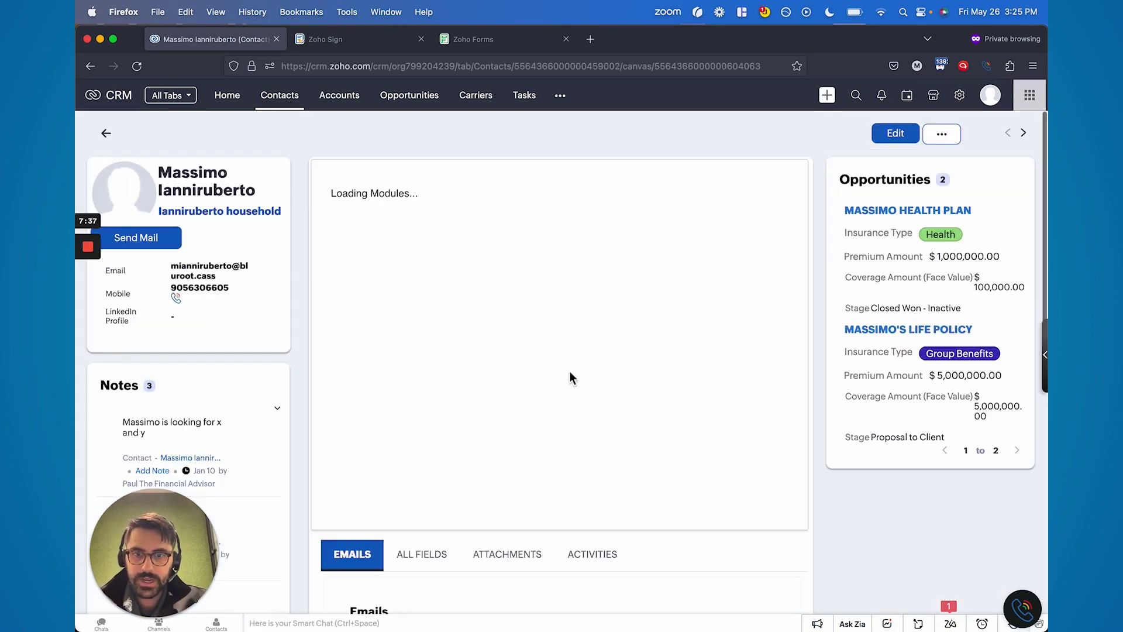
{"action": "scroll", "coordinate": [503, 375], "scroll_direction": "down", "scroll_amount": 5}
{"action": "left_click", "coordinate": [442, 374]}
- Change the contact's Contact Type from Lead to Current Client and save
{"action": "scroll", "coordinate": [714, 448], "scroll_direction": "down", "scroll_amount": 2}
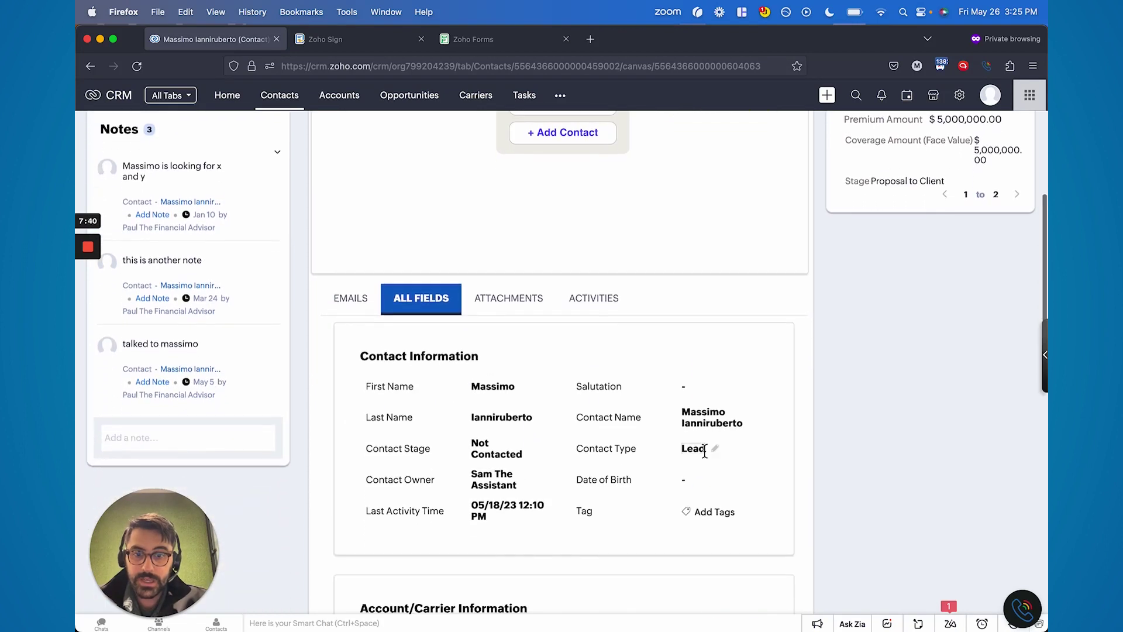
{"action": "left_click", "coordinate": [715, 449]}
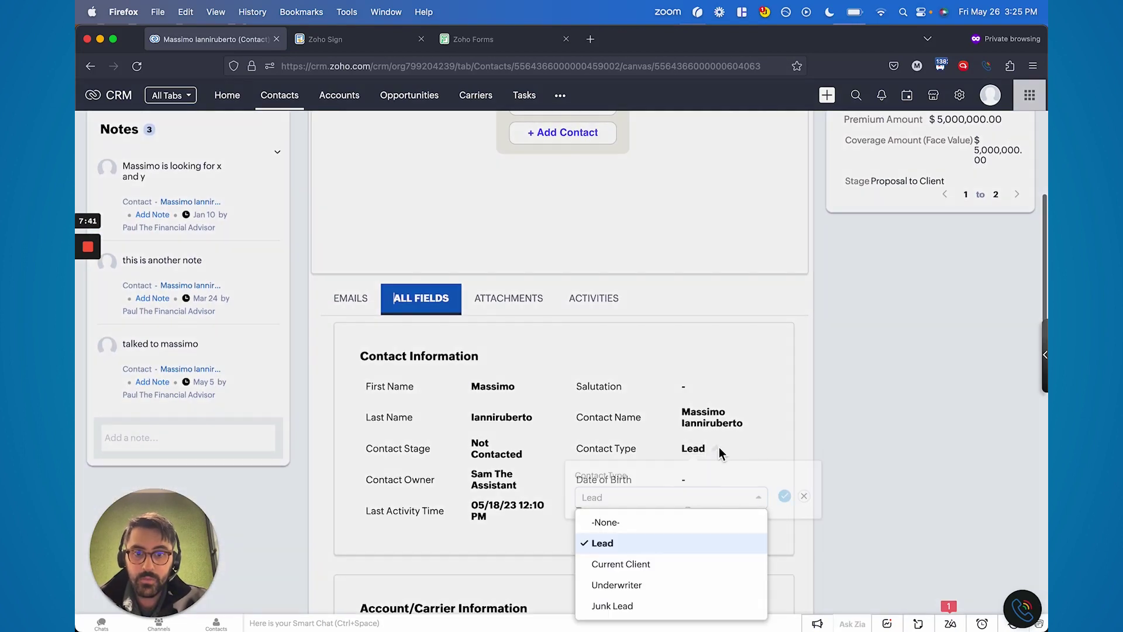
{"action": "left_click", "coordinate": [649, 566]}
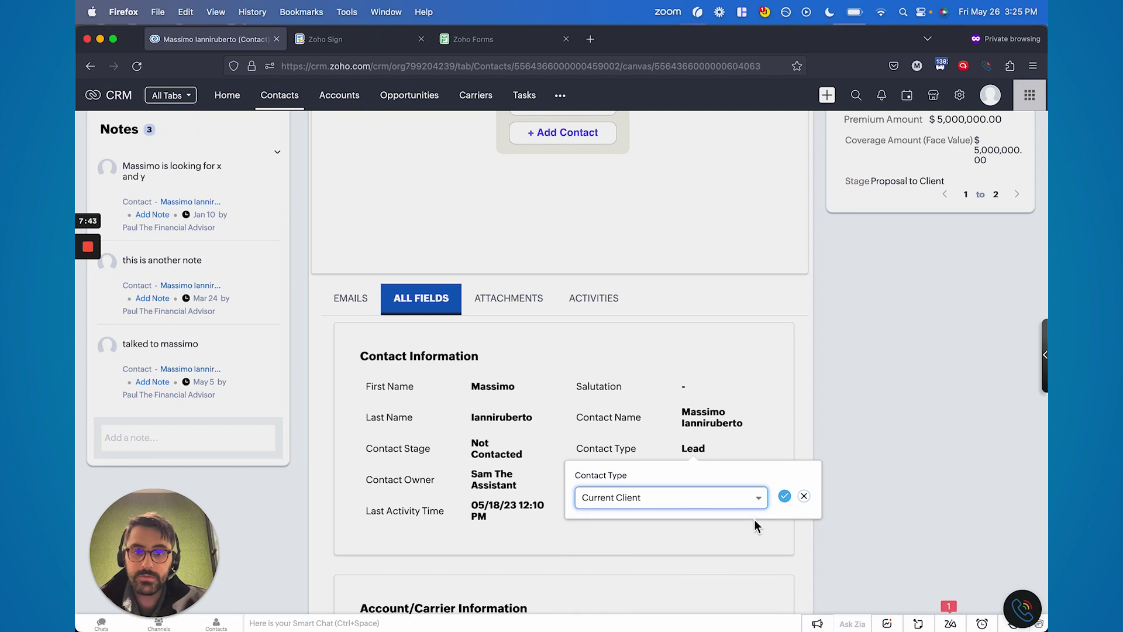
{"action": "left_click", "coordinate": [787, 499]}
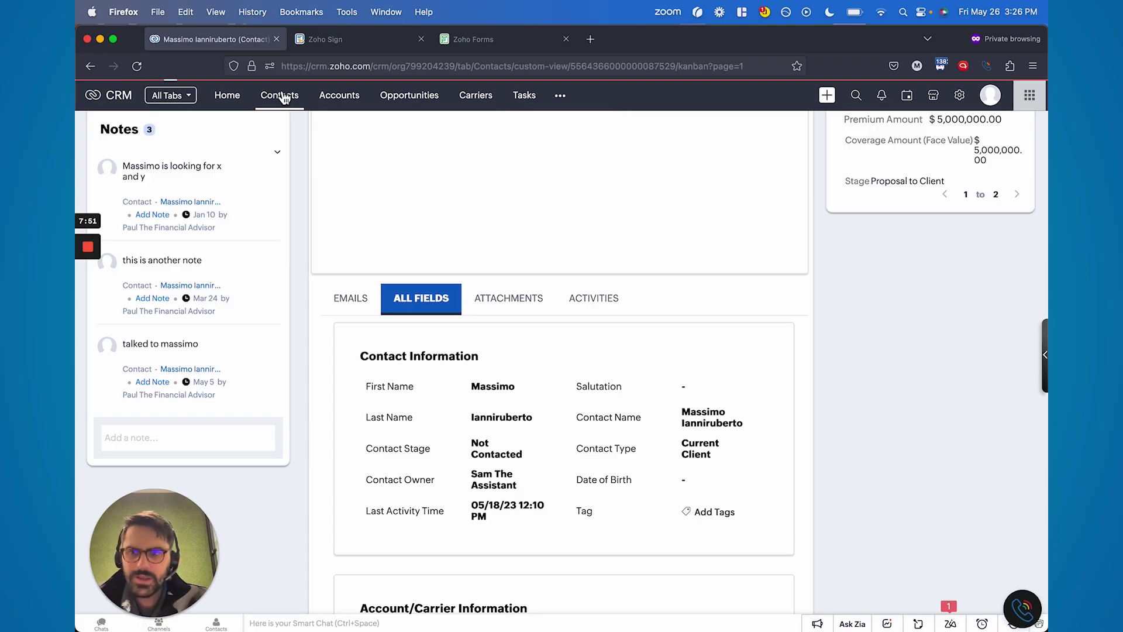
- Move the contact's card from Not Contacted to Attempted to Contact, then view the Opportunities board
{"action": "left_click", "coordinate": [280, 95]}
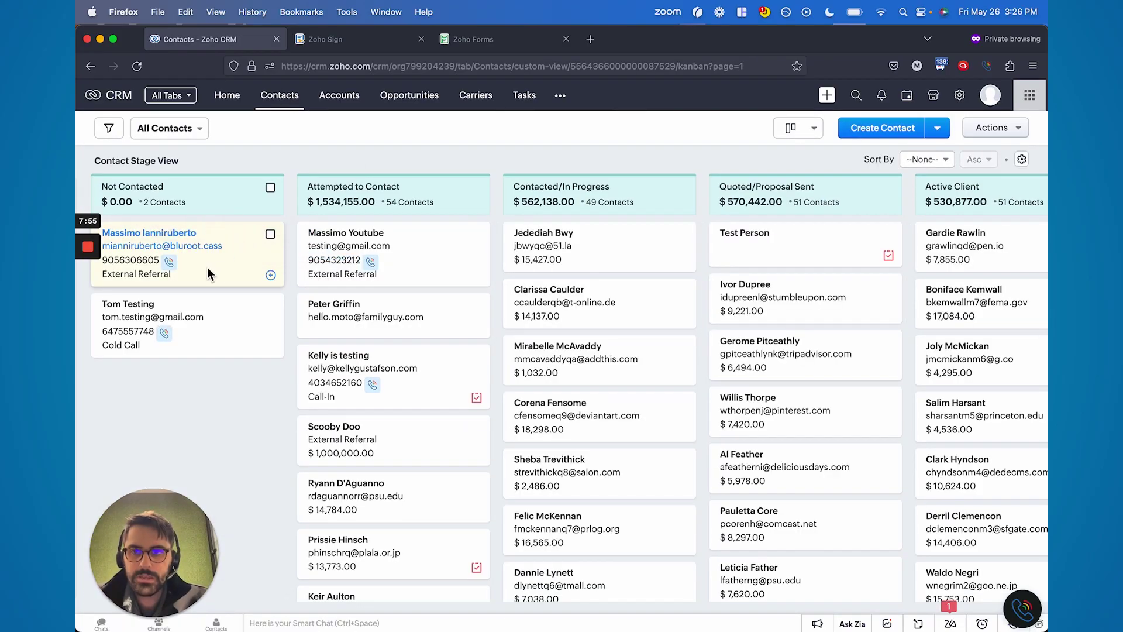
{"action": "left_click_drag", "start_coordinate": [240, 231], "coordinate": [409, 251]}
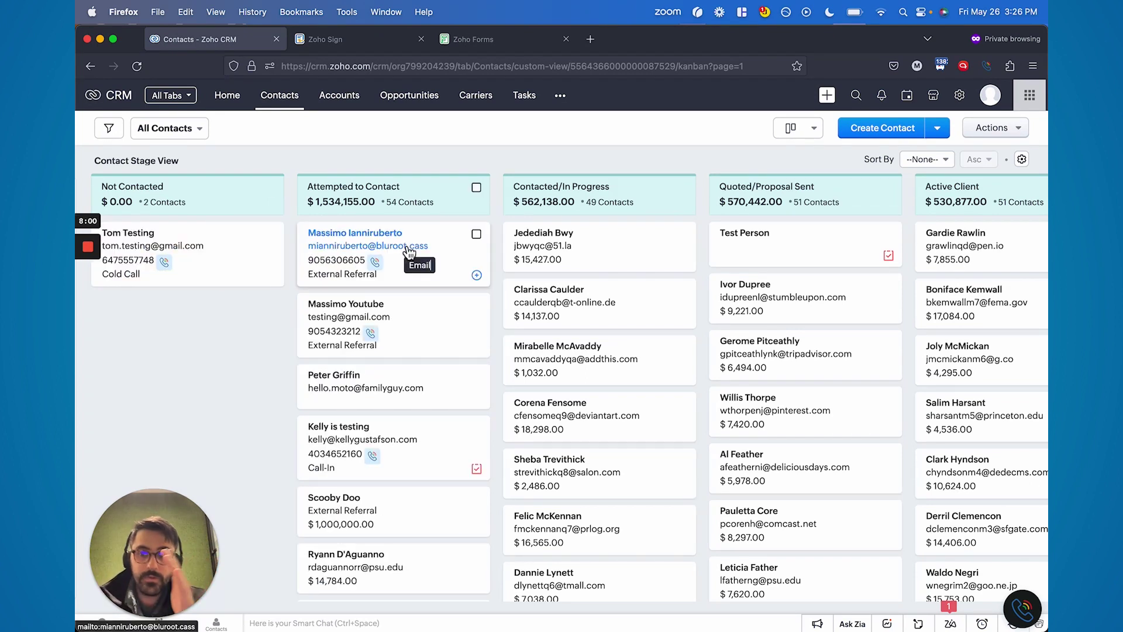
{"action": "left_click", "coordinate": [412, 111]}
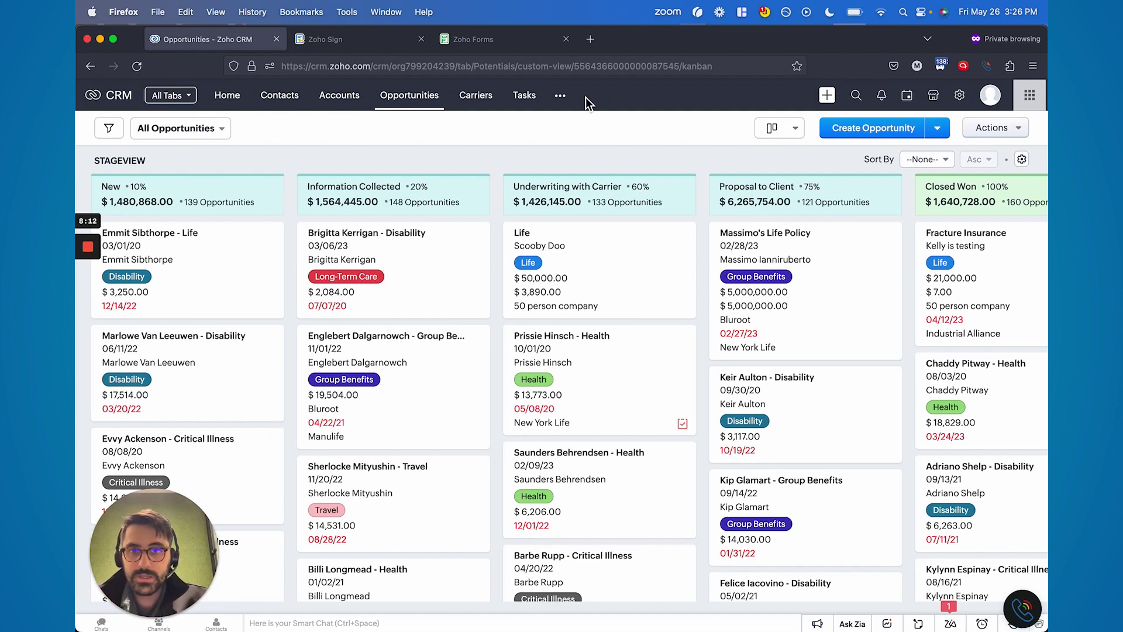
- Go to Reports and show the All Reports list
{"action": "left_click", "coordinate": [559, 96]}
{"action": "left_click", "coordinate": [576, 181]}
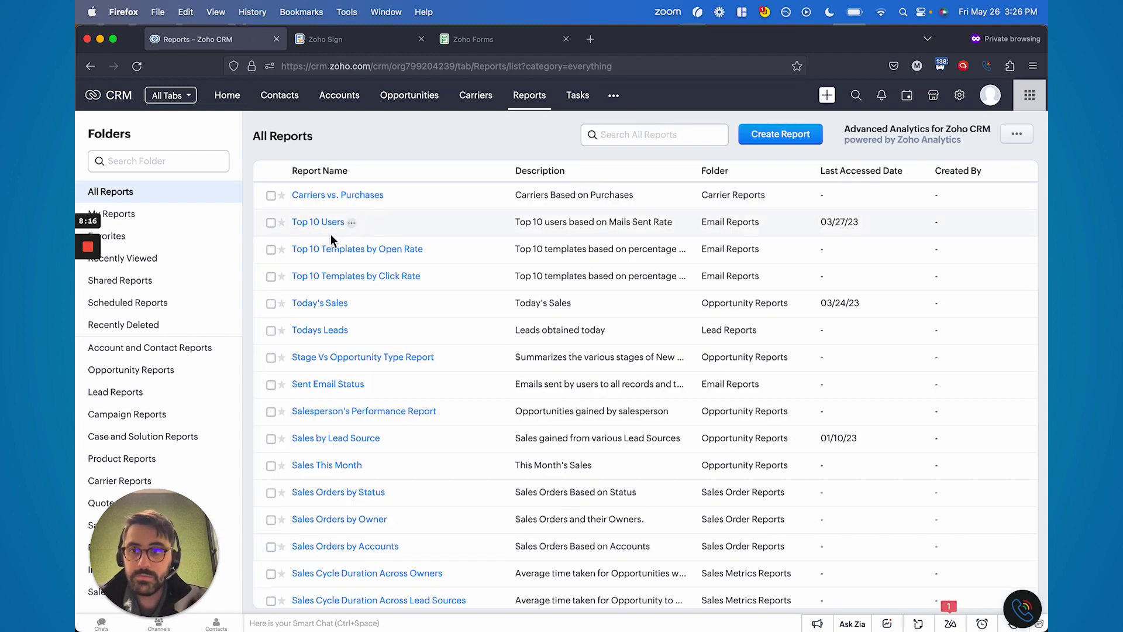
{"action": "left_click", "coordinate": [117, 236]}
{"action": "left_click", "coordinate": [135, 194]}
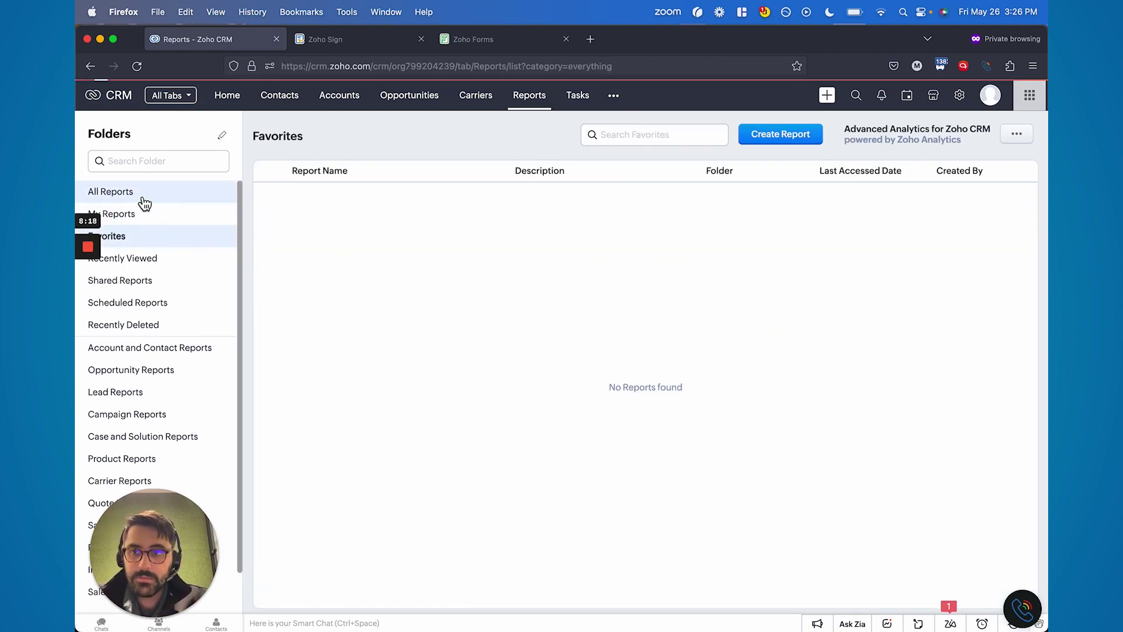
{"action": "scroll", "coordinate": [406, 306], "scroll_direction": "down", "scroll_amount": 10}
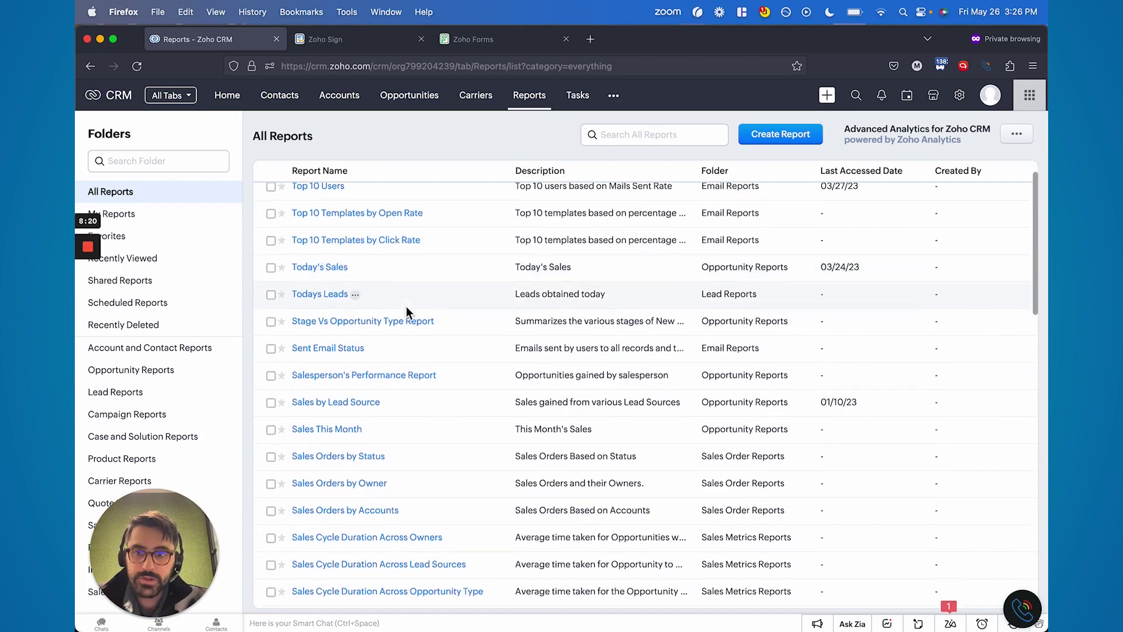
- Create a new report with Opportunities as the primary module
{"action": "left_click", "coordinate": [783, 136]}
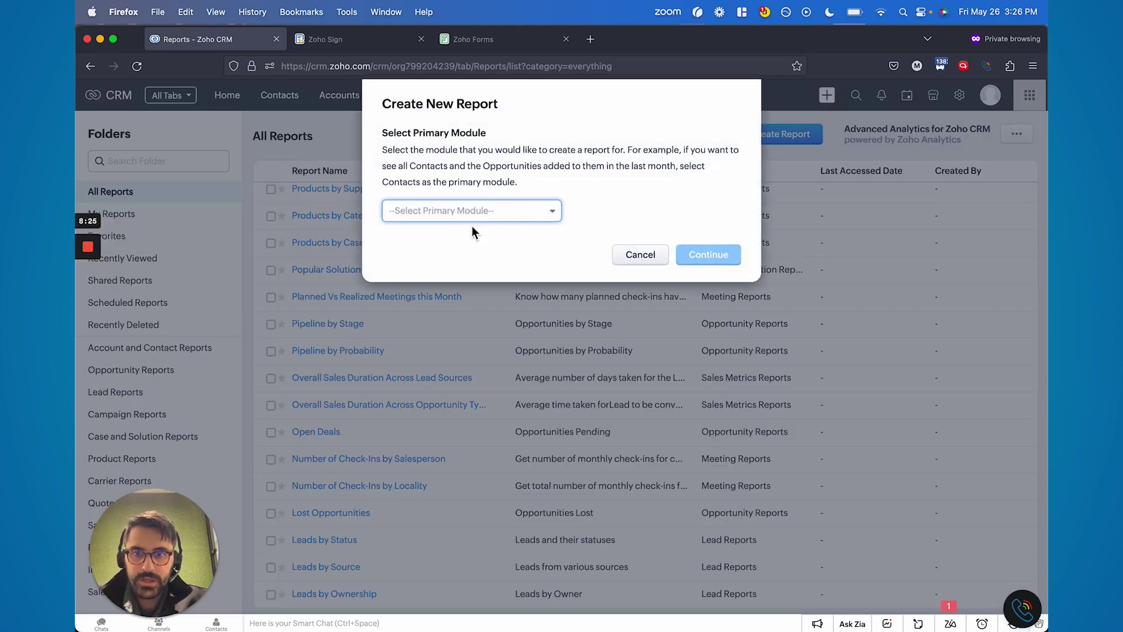
{"action": "left_click", "coordinate": [457, 211]}
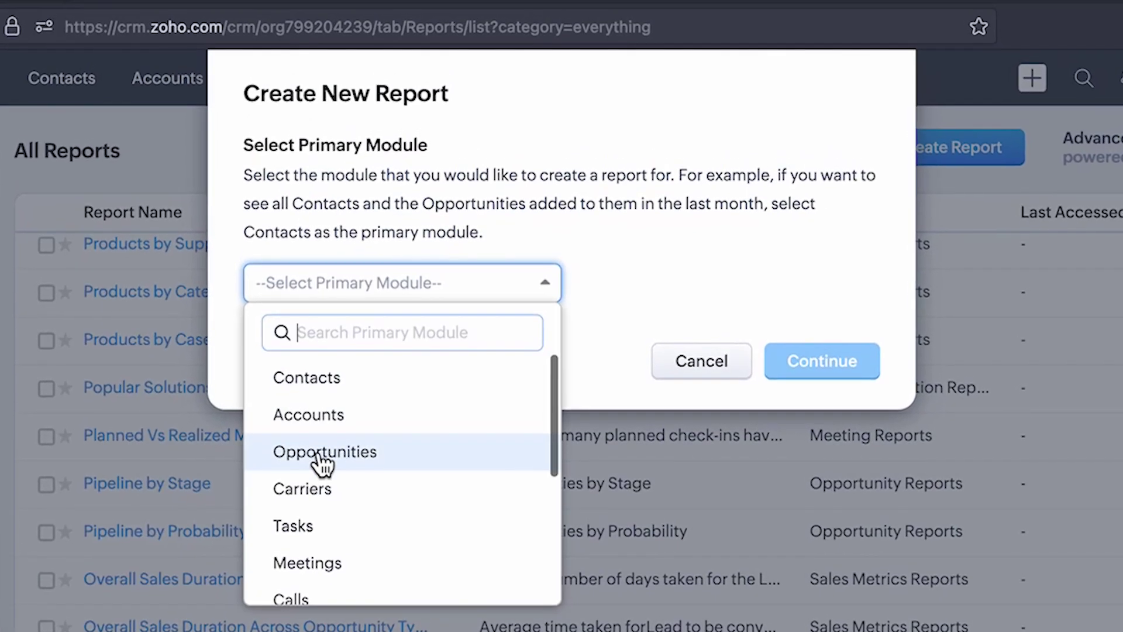
{"action": "left_click", "coordinate": [319, 455]}
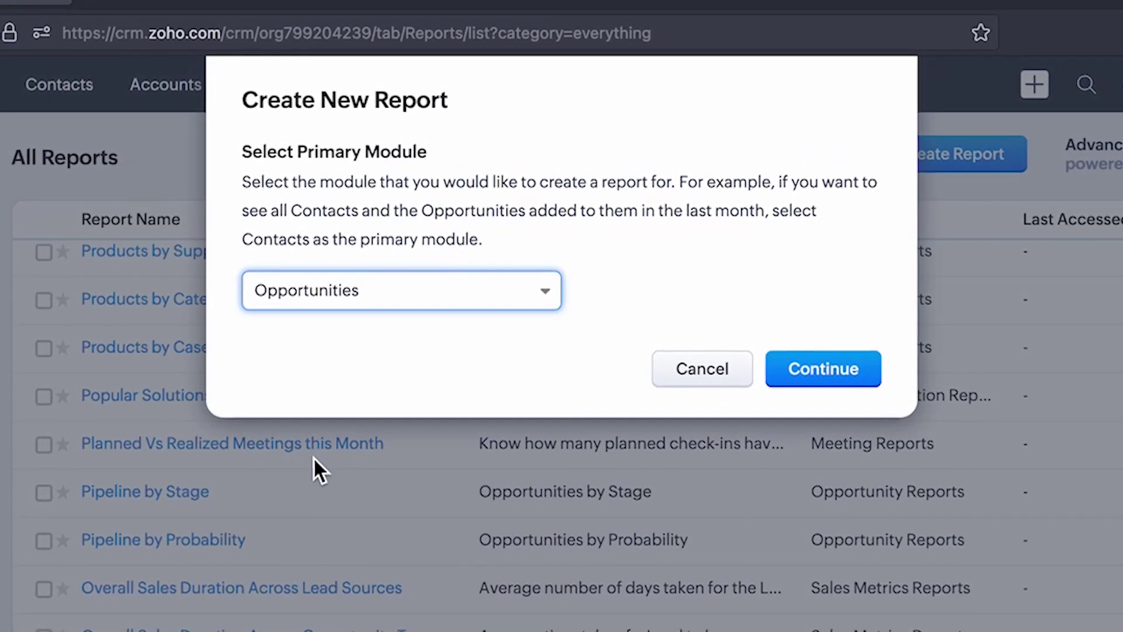
{"action": "left_click", "coordinate": [804, 364]}
{"action": "left_click", "coordinate": [982, 128]}
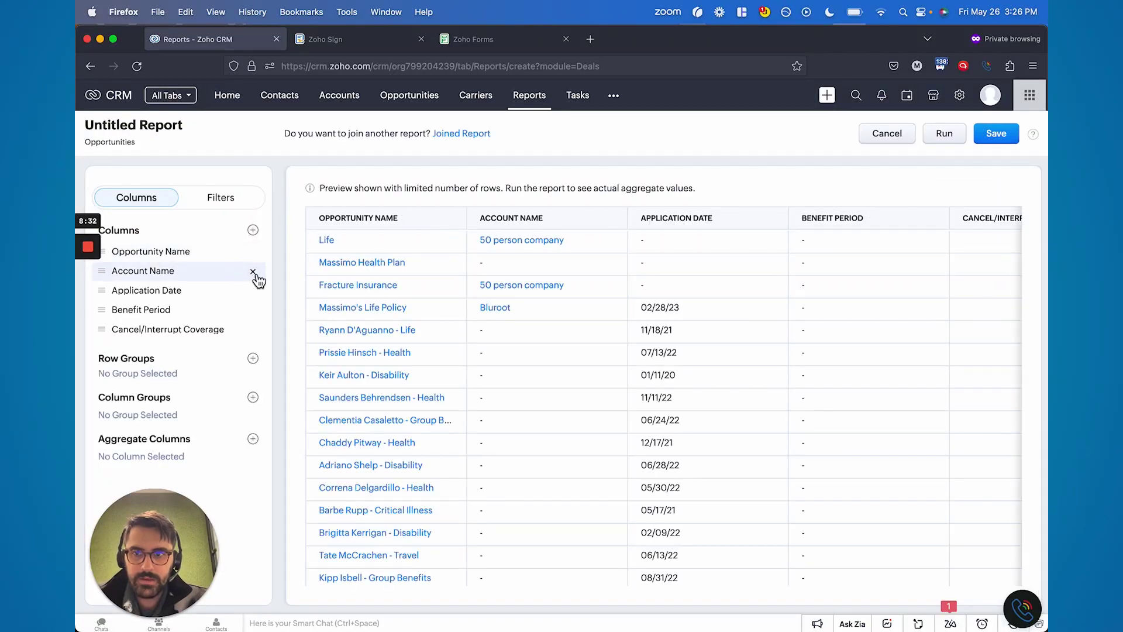
- Remove the Account Name, Application Date, Benefit Period and Cancel/Interrupt Coverage columns
{"action": "left_click", "coordinate": [253, 272]}
{"action": "left_click", "coordinate": [253, 272]}
{"action": "left_click", "coordinate": [253, 272]}
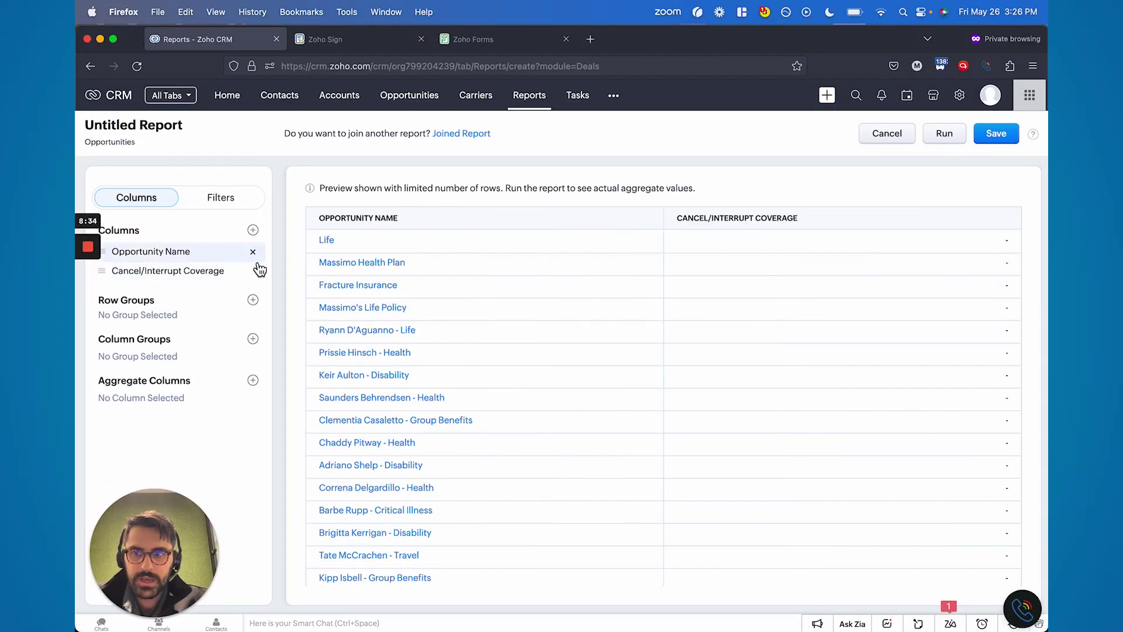
{"action": "left_click", "coordinate": [255, 269]}
- Add Contact Name, Closing Date and Insurance Type as report columns
{"action": "left_click", "coordinate": [253, 231]}
{"action": "type", "text": "cont"}
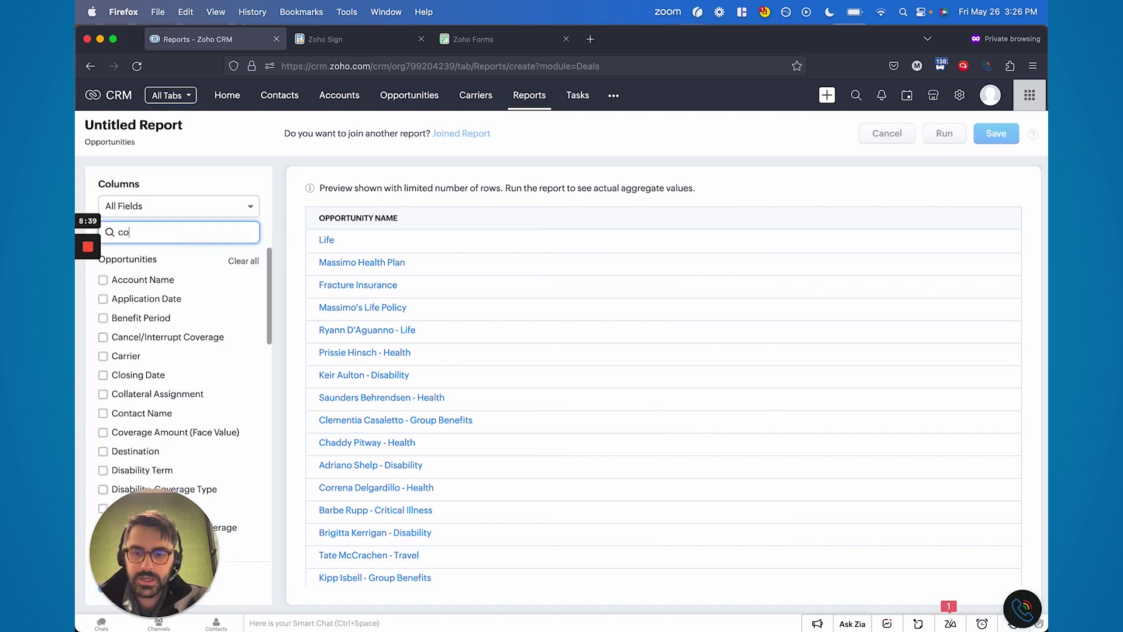
{"action": "left_click", "coordinate": [142, 281]}
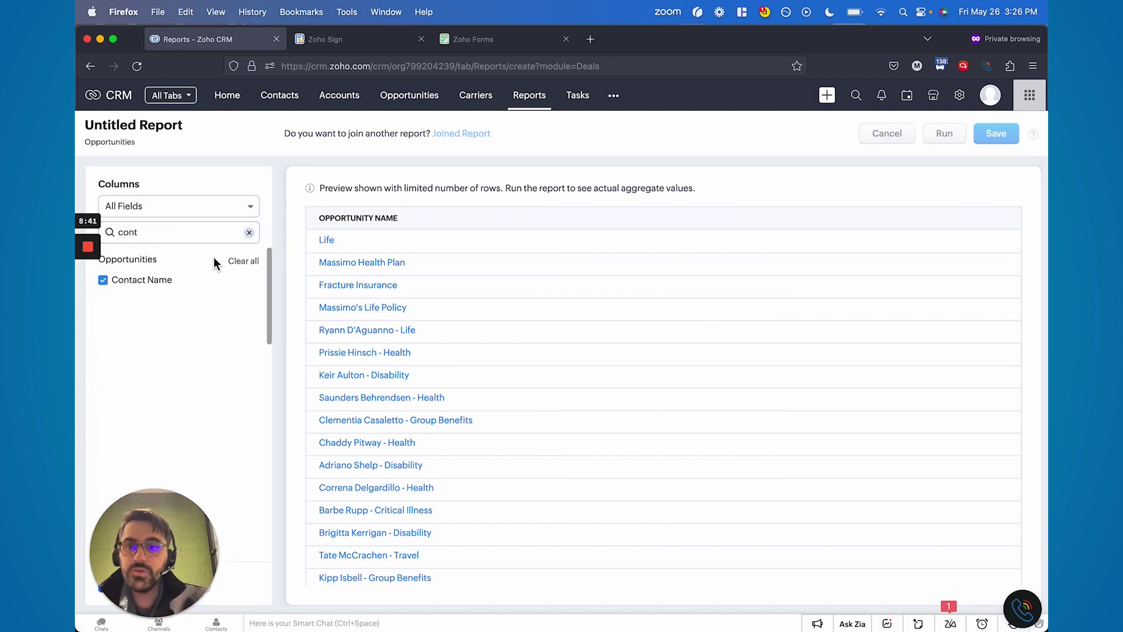
{"action": "left_click", "coordinate": [249, 232]}
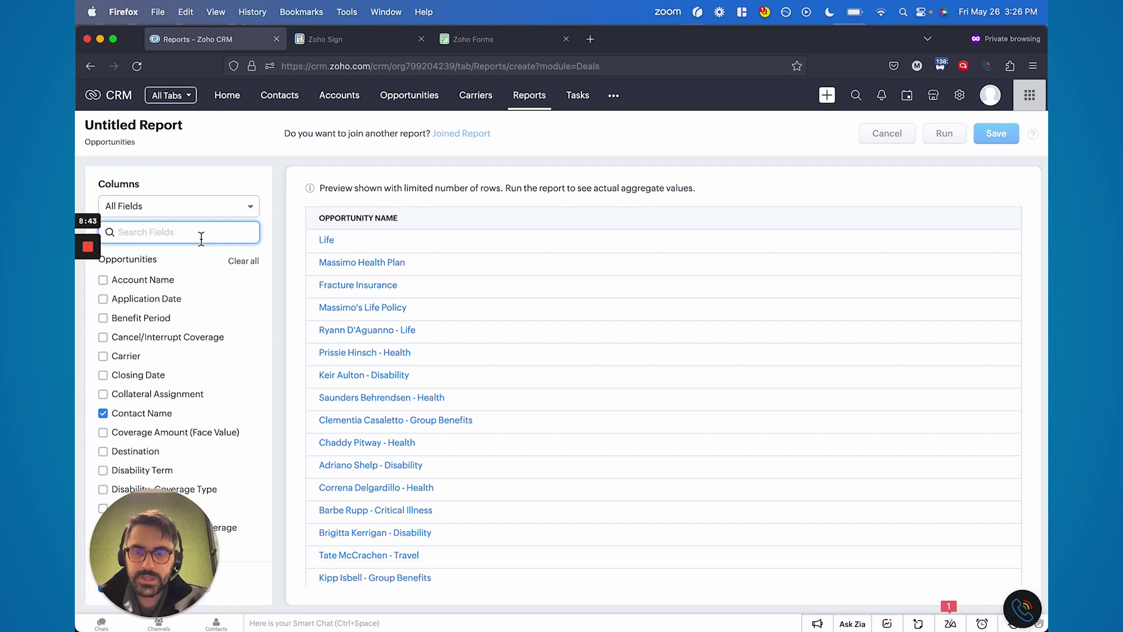
{"action": "type", "text": "clos"}
{"action": "left_click", "coordinate": [148, 282]}
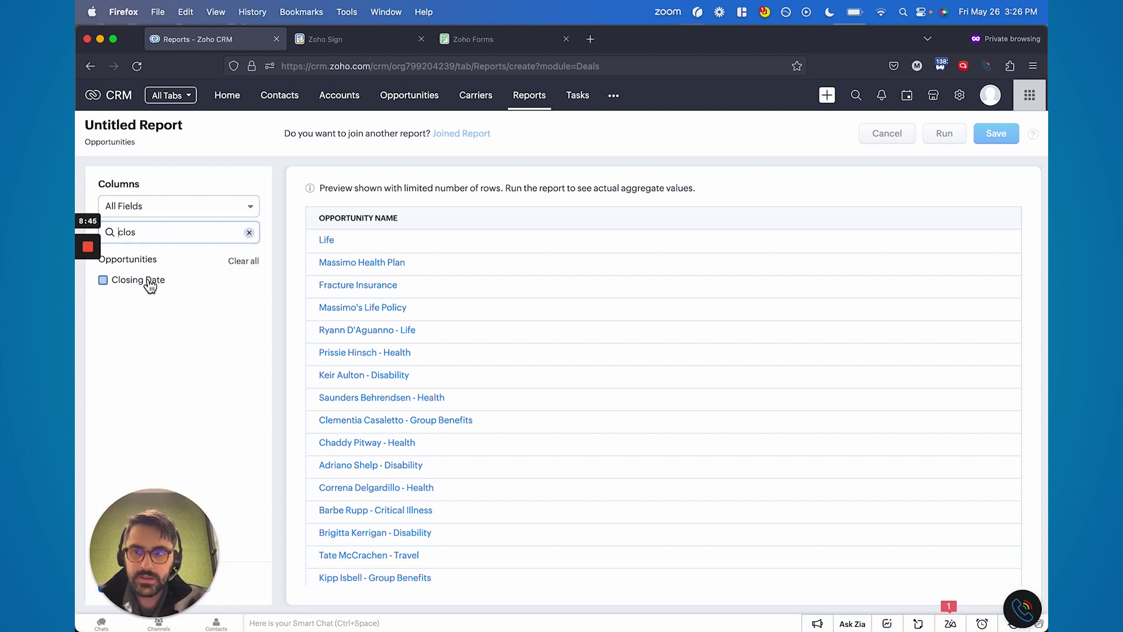
{"action": "type", "text": "t"}
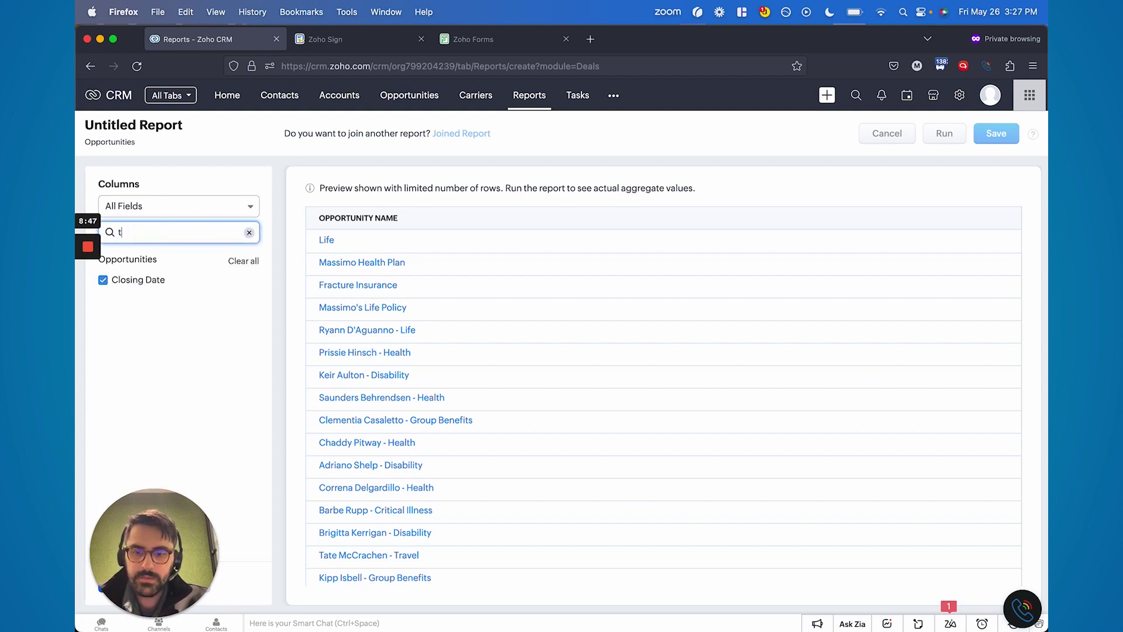
{"action": "type", "text": "ype"}
{"action": "left_click", "coordinate": [143, 318]}
{"action": "left_click", "coordinate": [123, 582]}
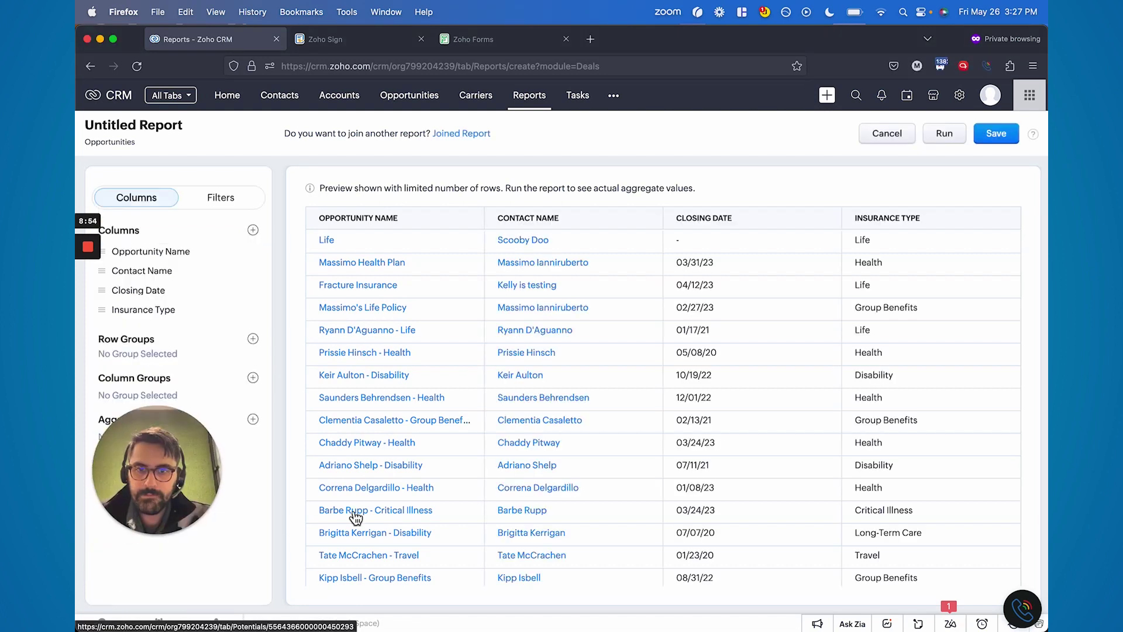
{"action": "left_click_drag", "start_coordinate": [171, 411], "coordinate": [156, 520]}
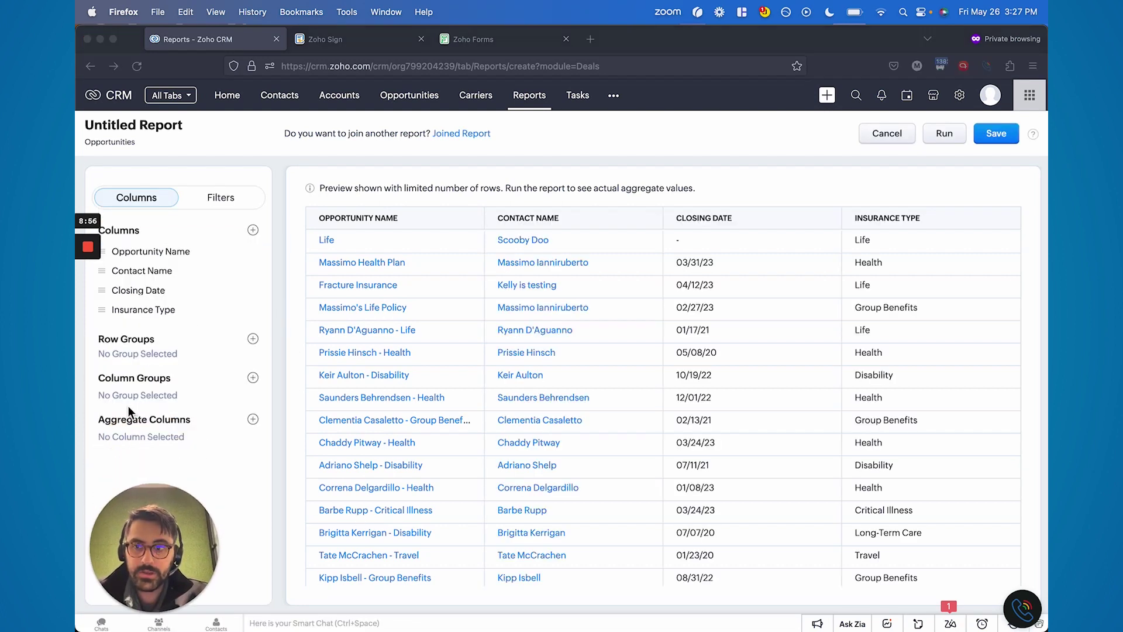
- Group the report rows by Insurance Type
{"action": "left_click", "coordinate": [253, 338]}
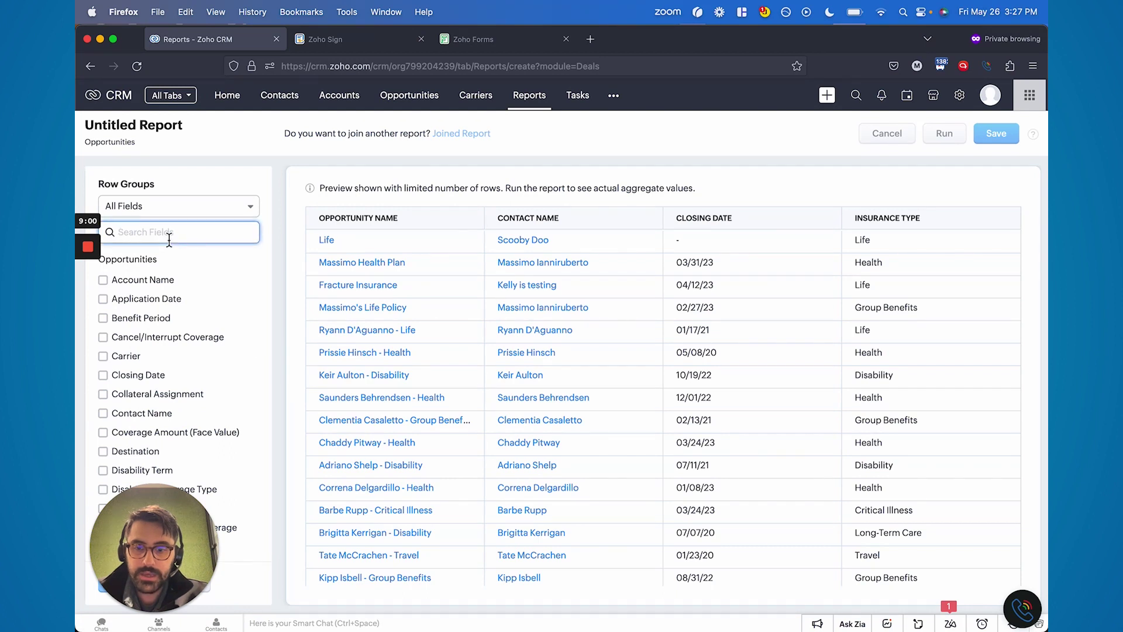
{"action": "type", "text": "type"}
{"action": "left_click", "coordinate": [153, 318]}
{"action": "left_click", "coordinate": [119, 585]}
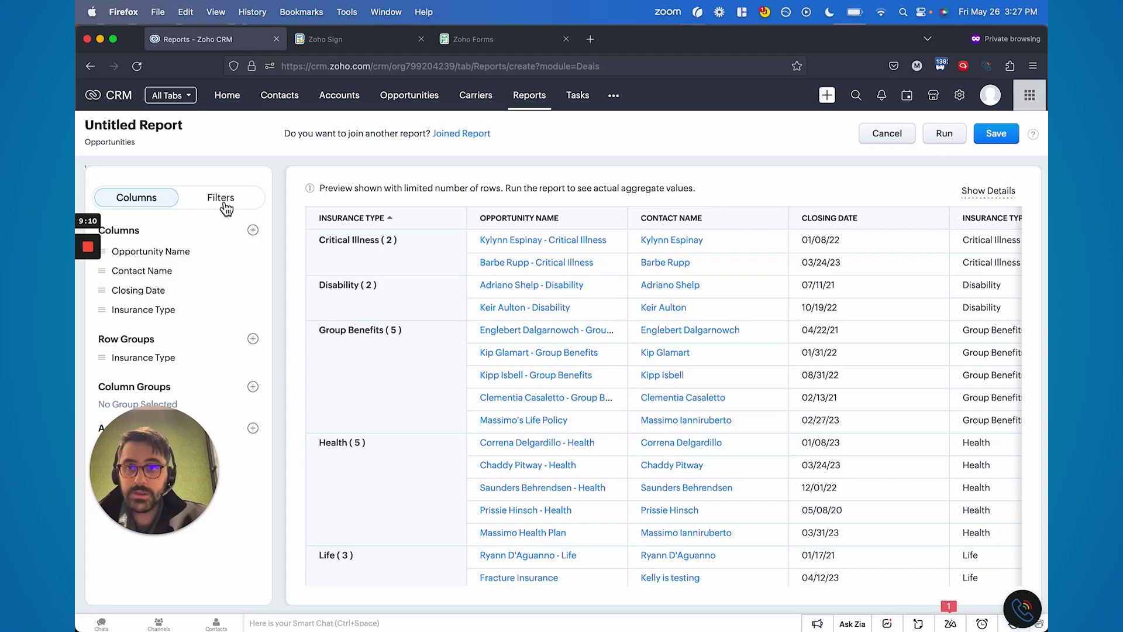
- Add a report filter on Closing Date with the Till Yesterday condition and save it
{"action": "left_click", "coordinate": [224, 201]}
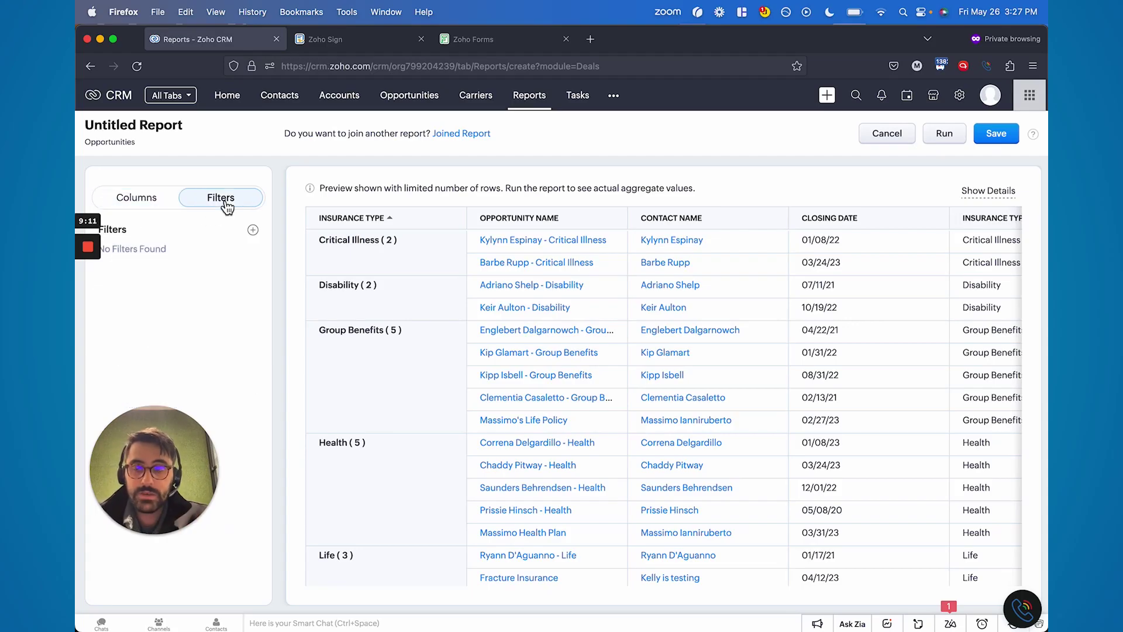
{"action": "left_click", "coordinate": [253, 229]}
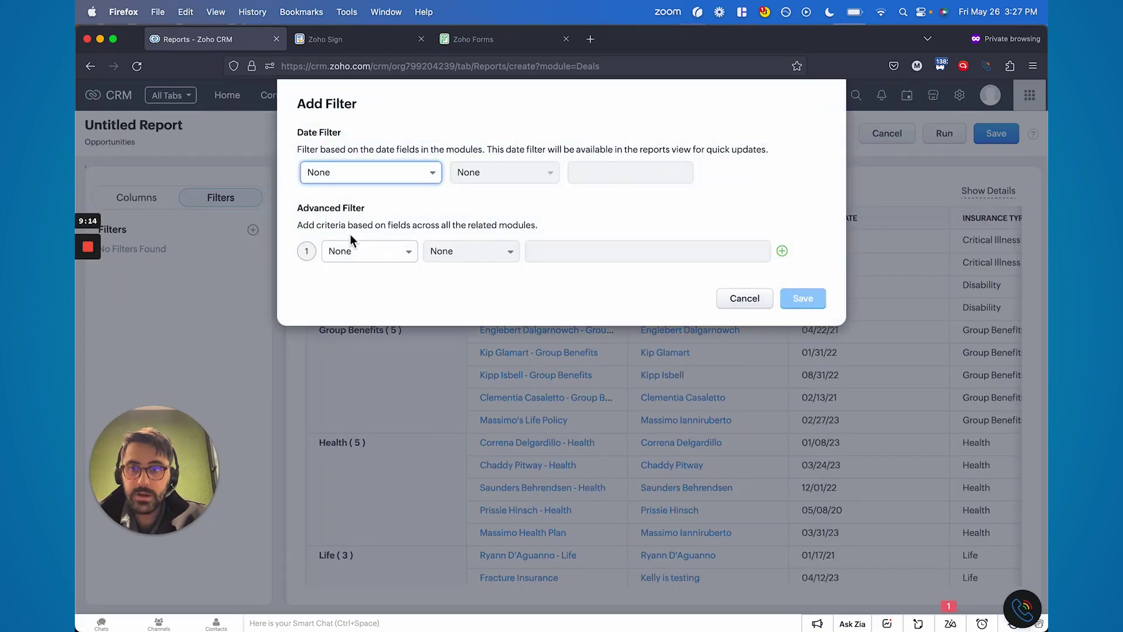
{"action": "left_click", "coordinate": [358, 251]}
{"action": "type", "text": "closin"}
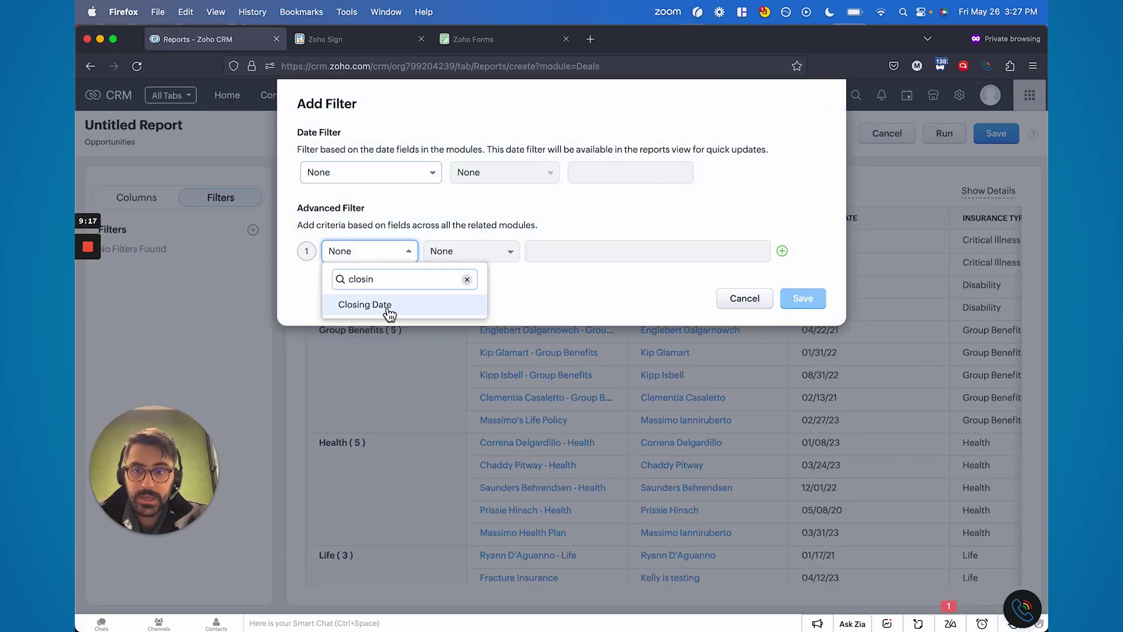
{"action": "left_click", "coordinate": [380, 308]}
{"action": "left_click", "coordinate": [476, 263]}
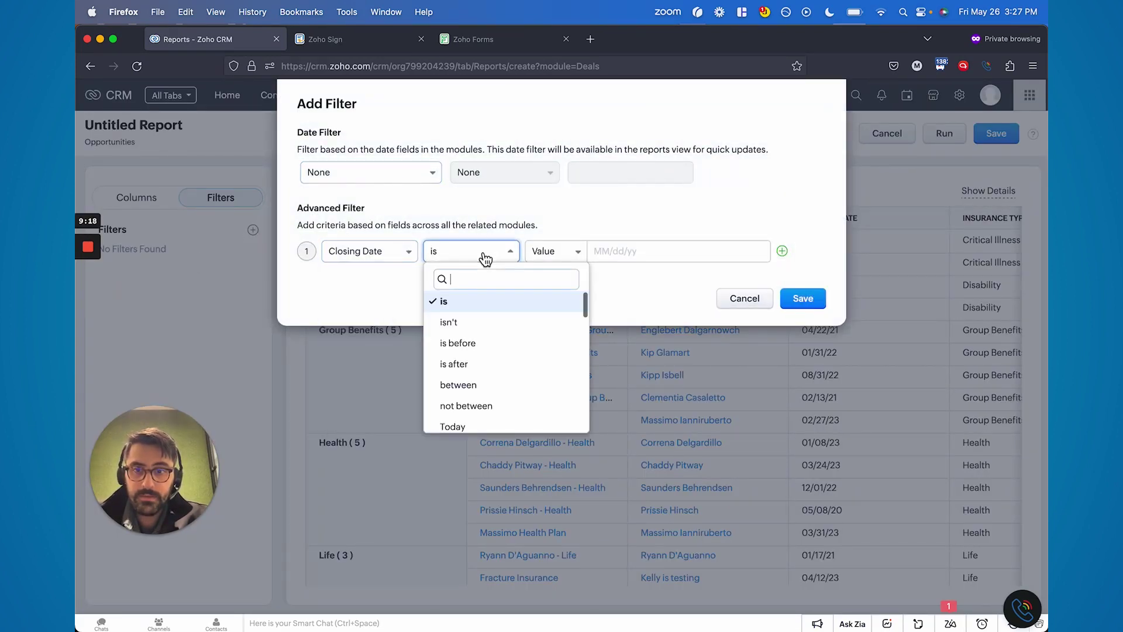
{"action": "scroll", "coordinate": [485, 349], "scroll_direction": "down", "scroll_amount": 5}
{"action": "scroll", "coordinate": [486, 349], "scroll_direction": "down", "scroll_amount": 2}
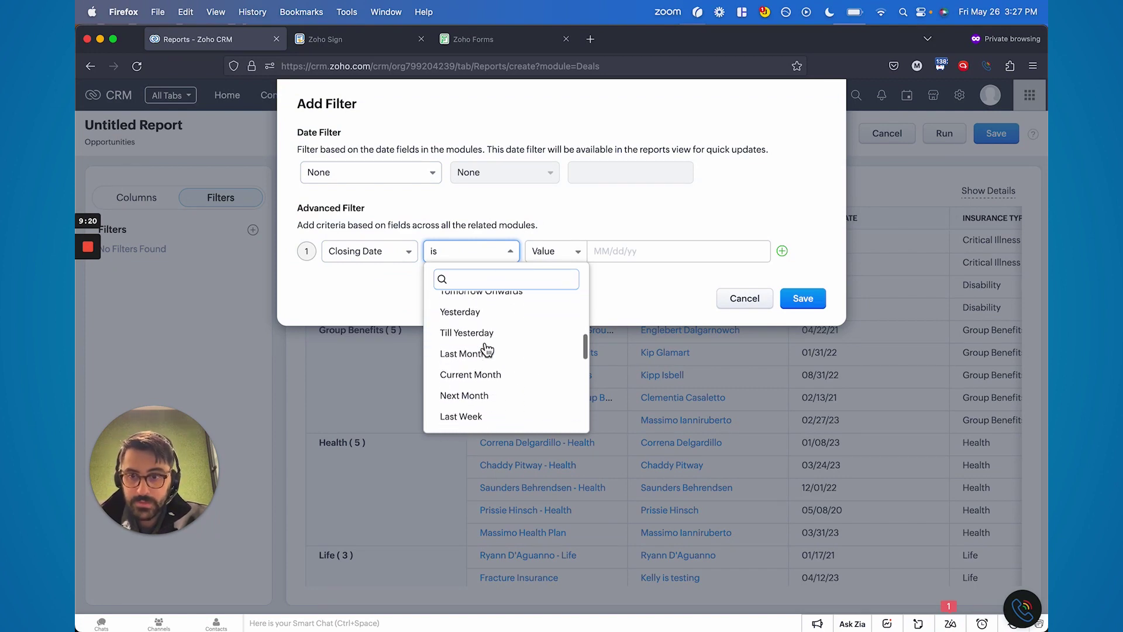
{"action": "scroll", "coordinate": [486, 350], "scroll_direction": "down", "scroll_amount": 10}
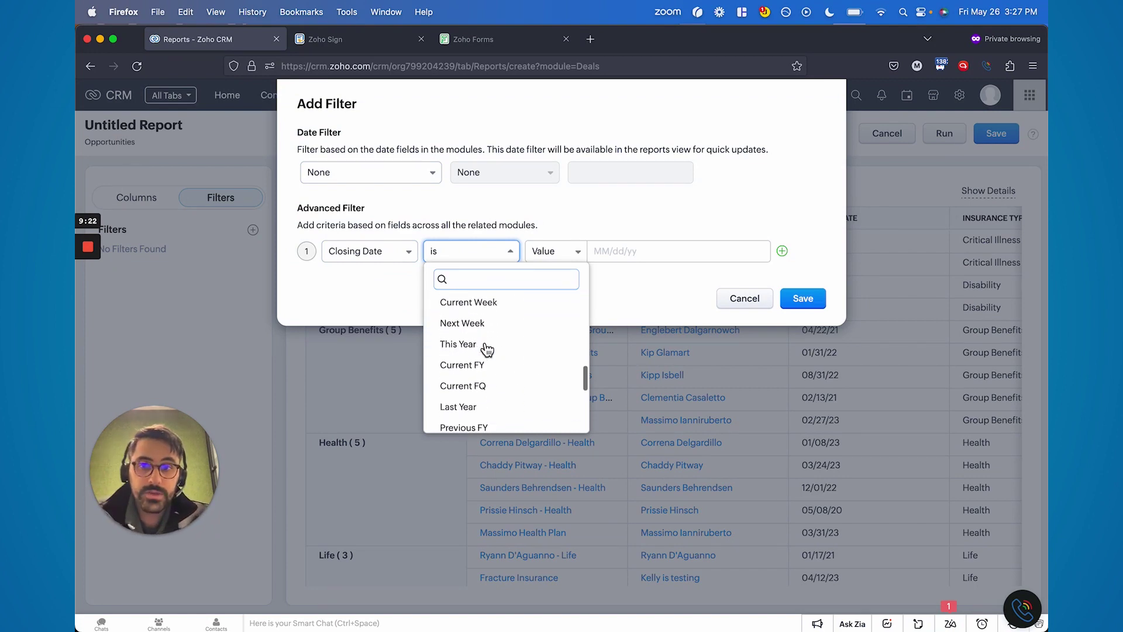
{"action": "scroll", "coordinate": [487, 350], "scroll_direction": "up", "scroll_amount": 10}
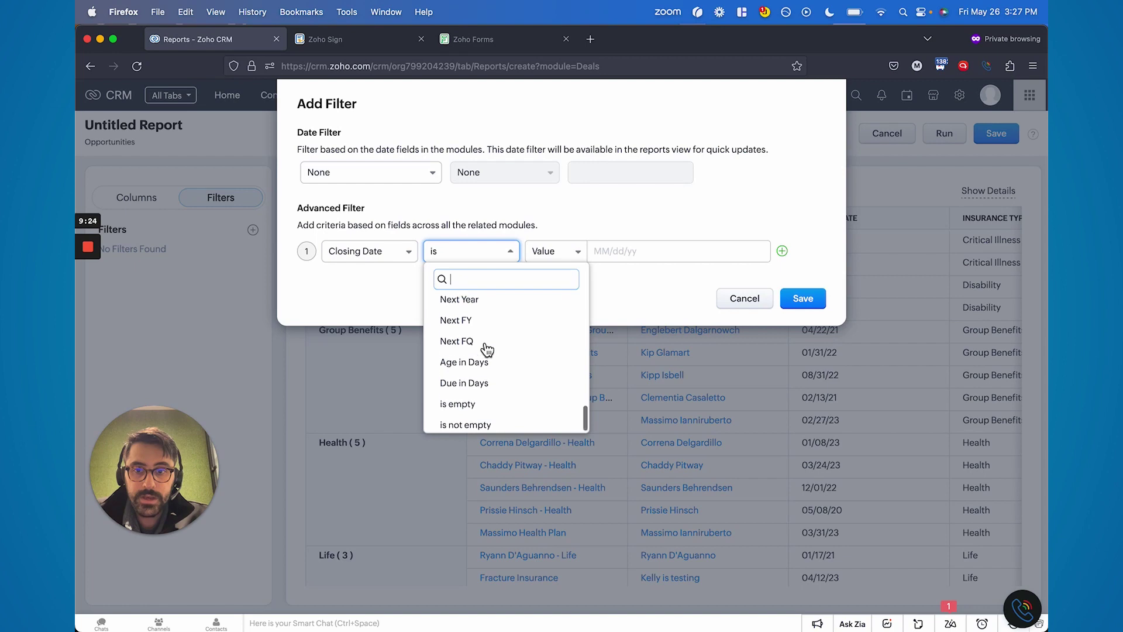
{"action": "left_click", "coordinate": [462, 379]}
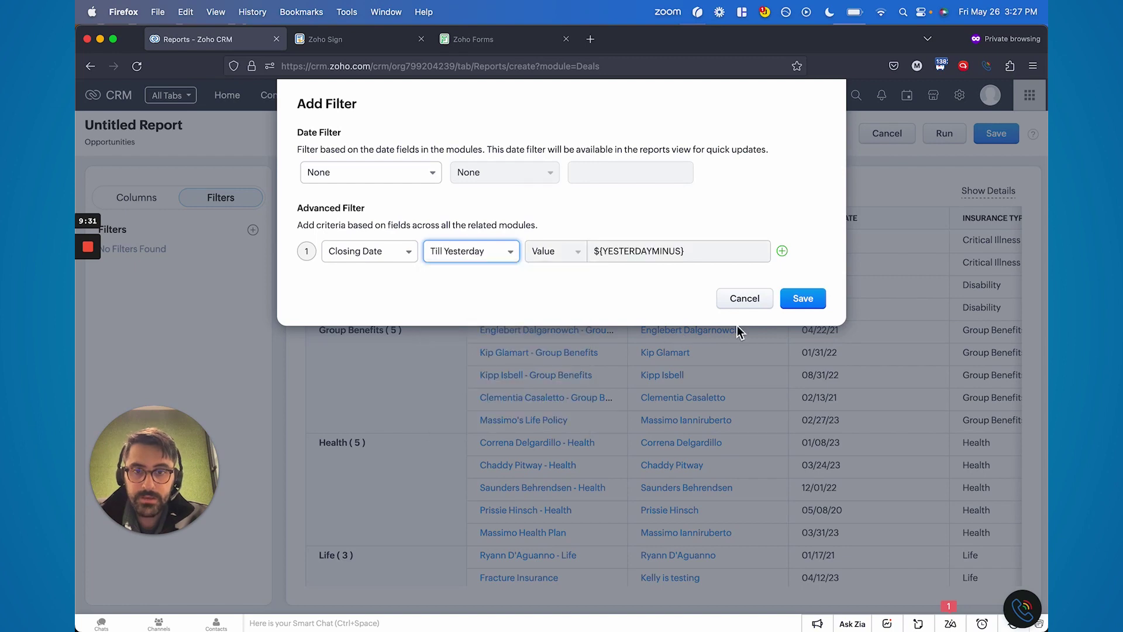
{"action": "left_click", "coordinate": [802, 300]}
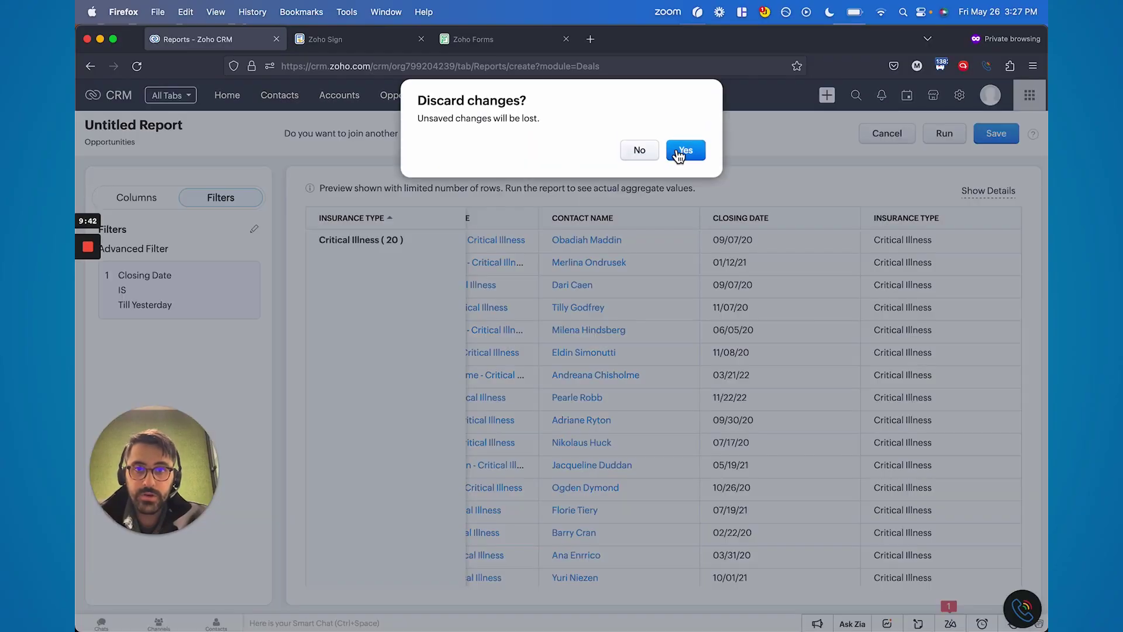
- Discard the unsaved report, browse Shared and Scheduled Reports, then go to Zoho Sign
{"action": "left_click", "coordinate": [679, 154]}
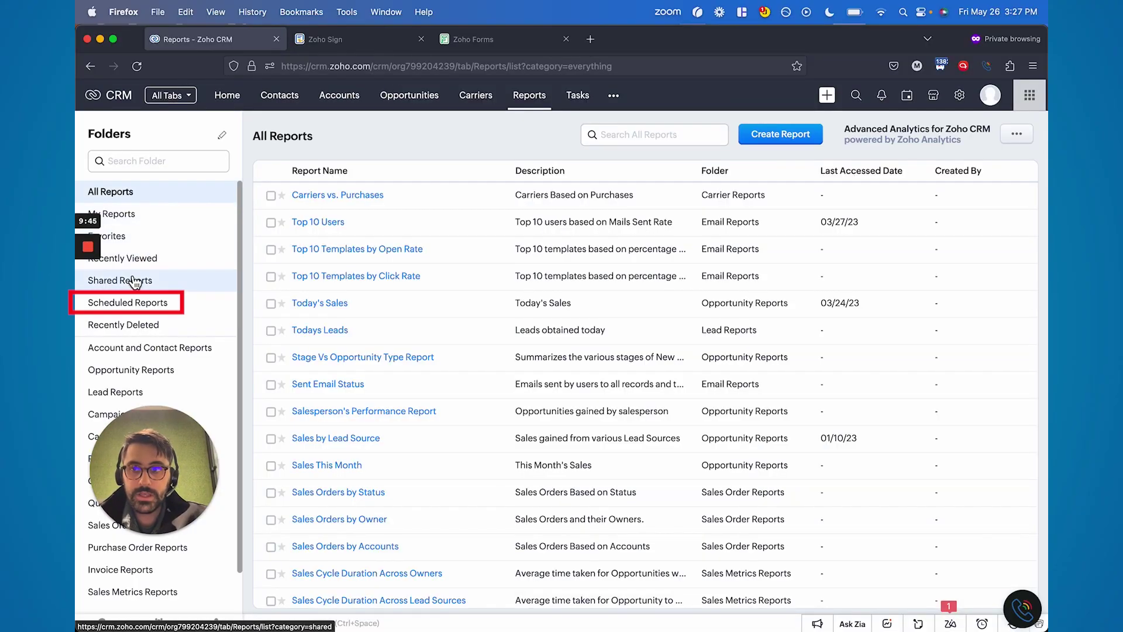
{"action": "left_click", "coordinate": [134, 283]}
{"action": "left_click", "coordinate": [128, 305]}
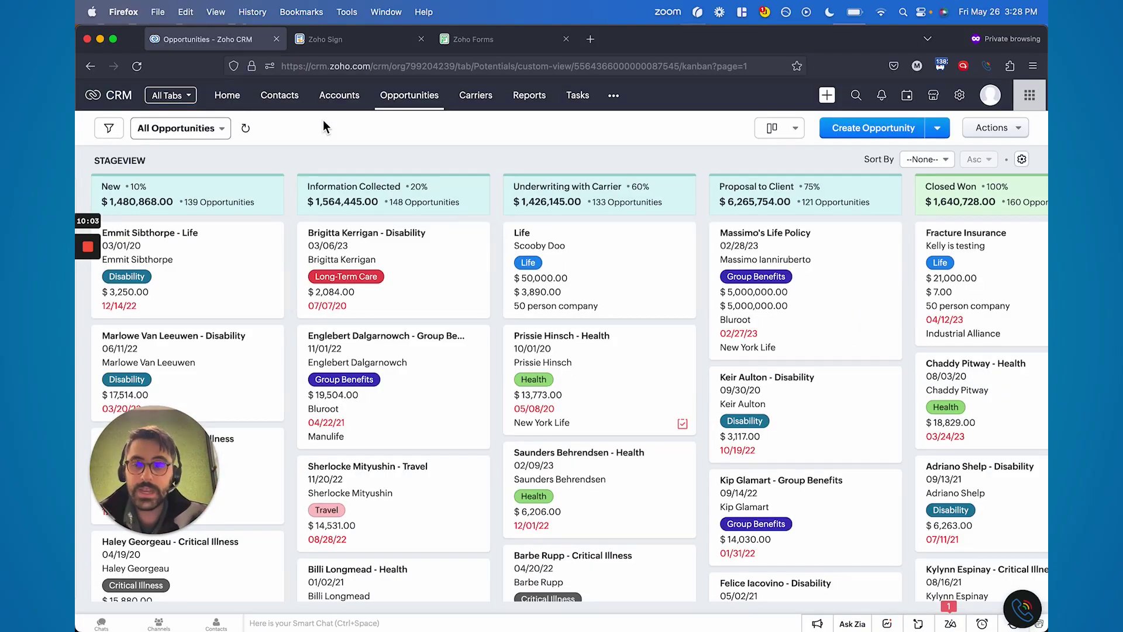
{"action": "left_click_drag", "start_coordinate": [147, 450], "coordinate": [127, 542]}
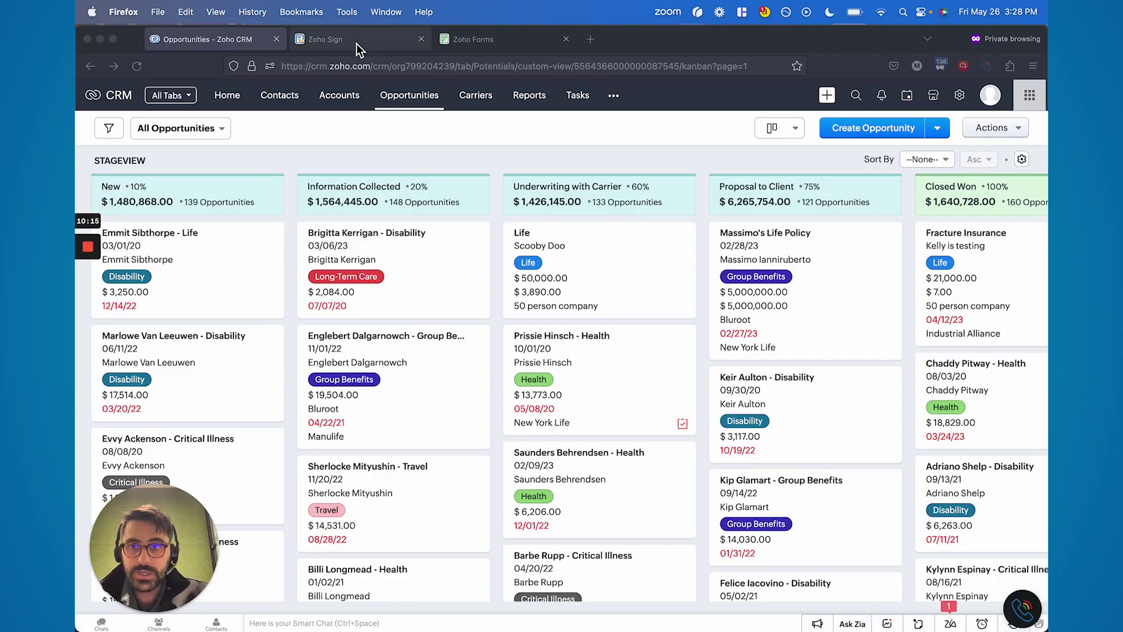
{"action": "left_click", "coordinate": [357, 41]}
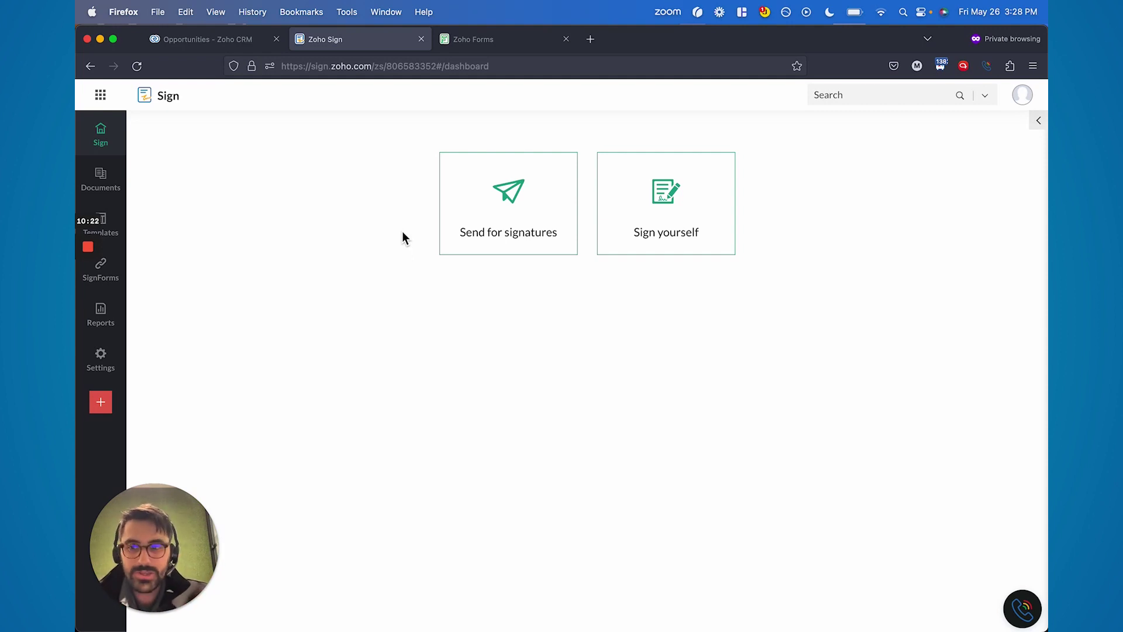
- Start a Send for signatures request and scroll down to the recipients section
{"action": "left_click", "coordinate": [475, 233]}
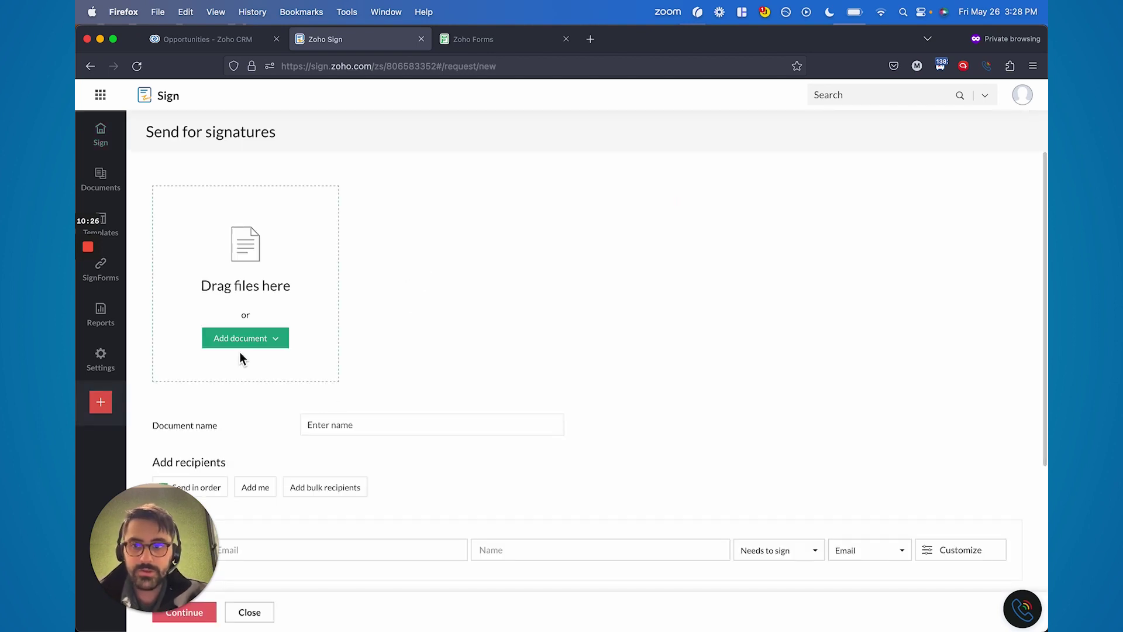
{"action": "scroll", "coordinate": [240, 353], "scroll_direction": "down", "scroll_amount": 3}
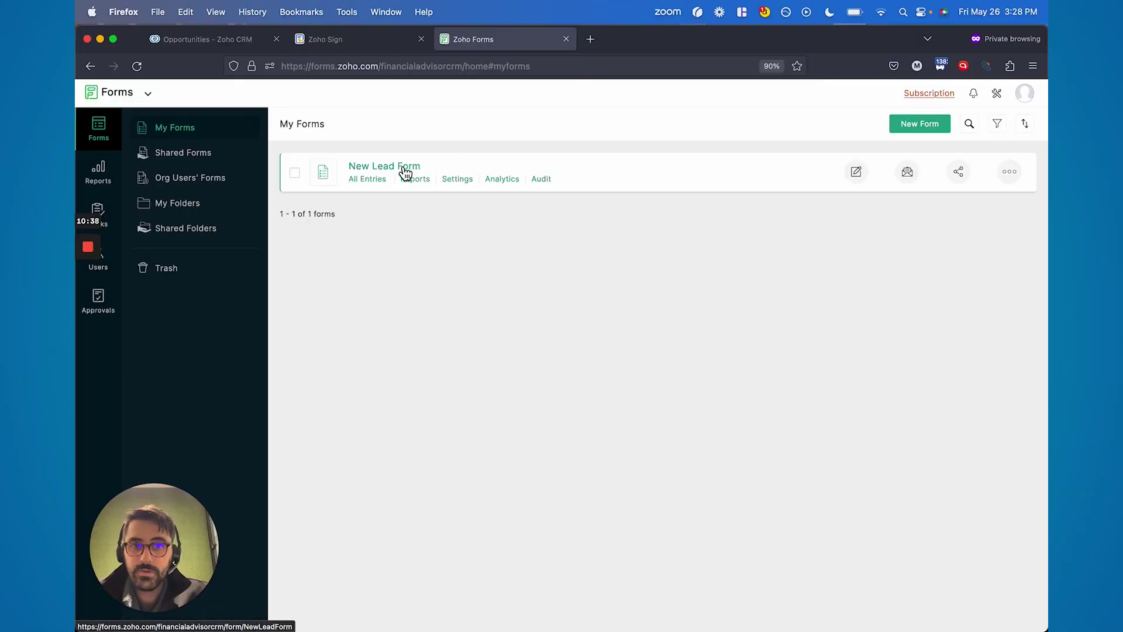
- Open the live New Lead Form, enter a test first and last name, and view Type of Insurance choices
{"action": "left_click", "coordinate": [405, 169]}
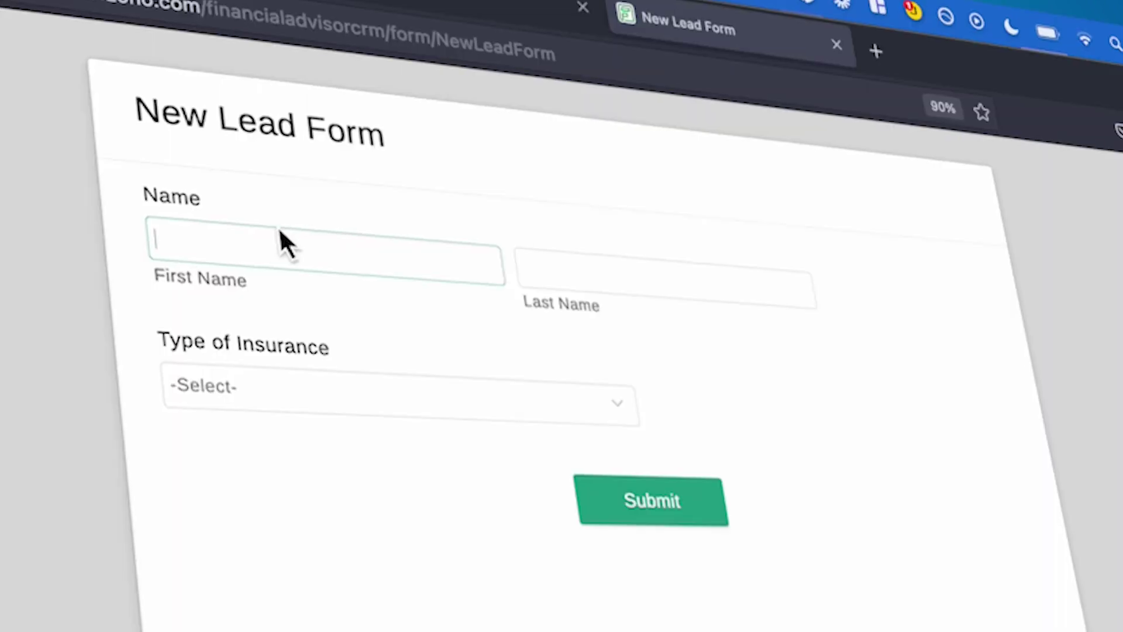
{"action": "type", "text": "Massimo"}
{"action": "key", "text": "Tab"}
{"action": "type", "text": "Iannir"}
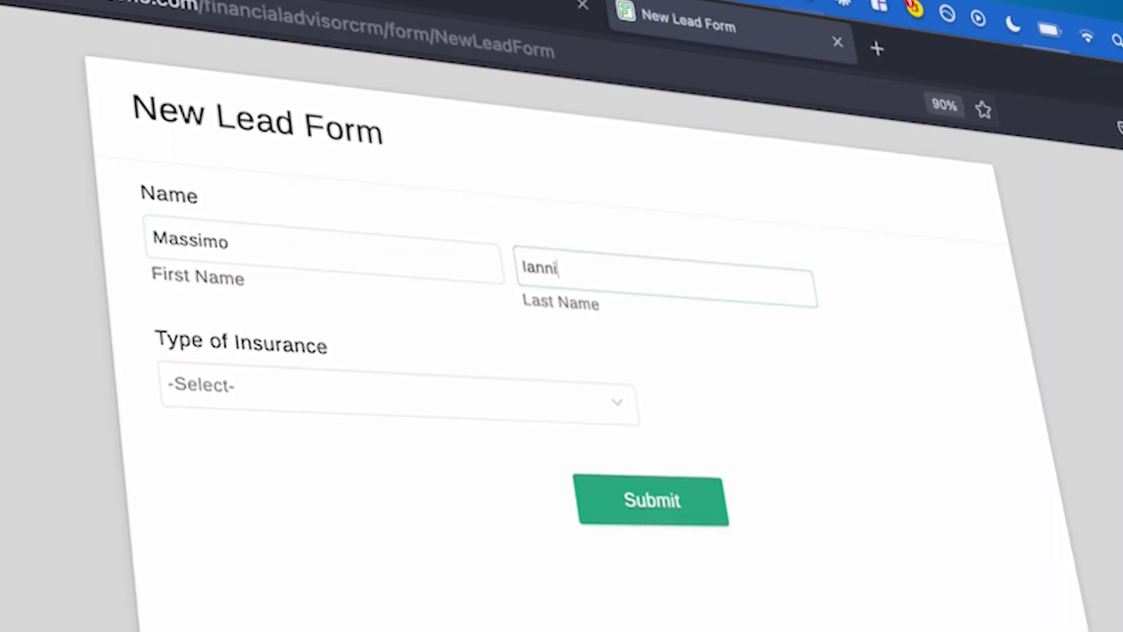
{"action": "key", "text": "Tab"}
{"action": "left_click", "coordinate": [397, 243]}
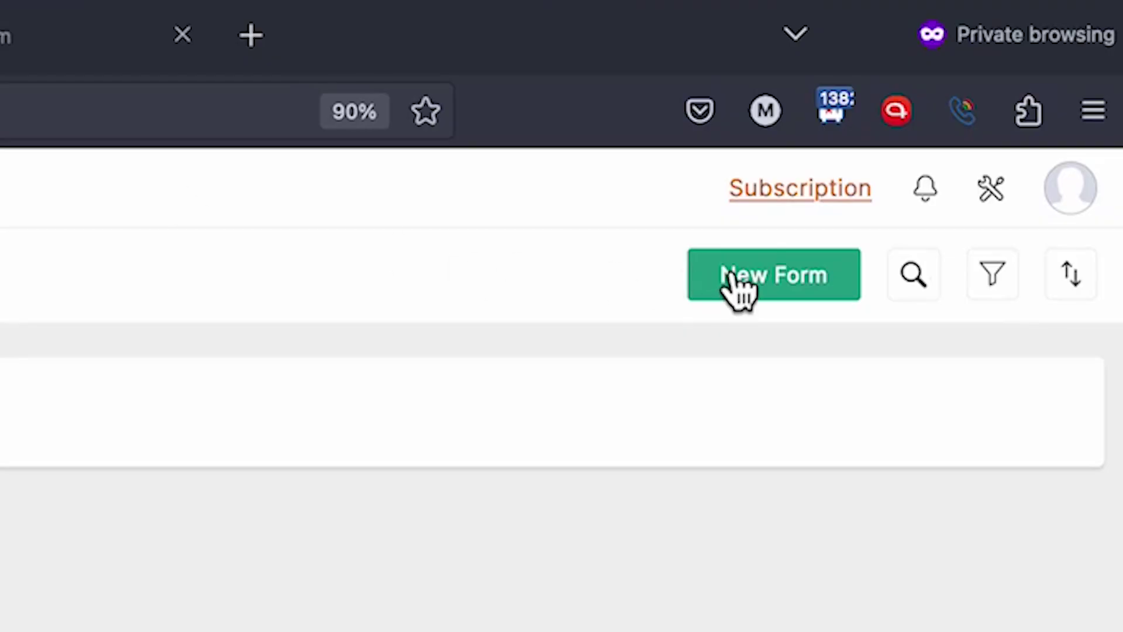
- Create the New Insurance Application form with a Name field and a 'Type of Insurance' dropdown
{"action": "left_click", "coordinate": [727, 272]}
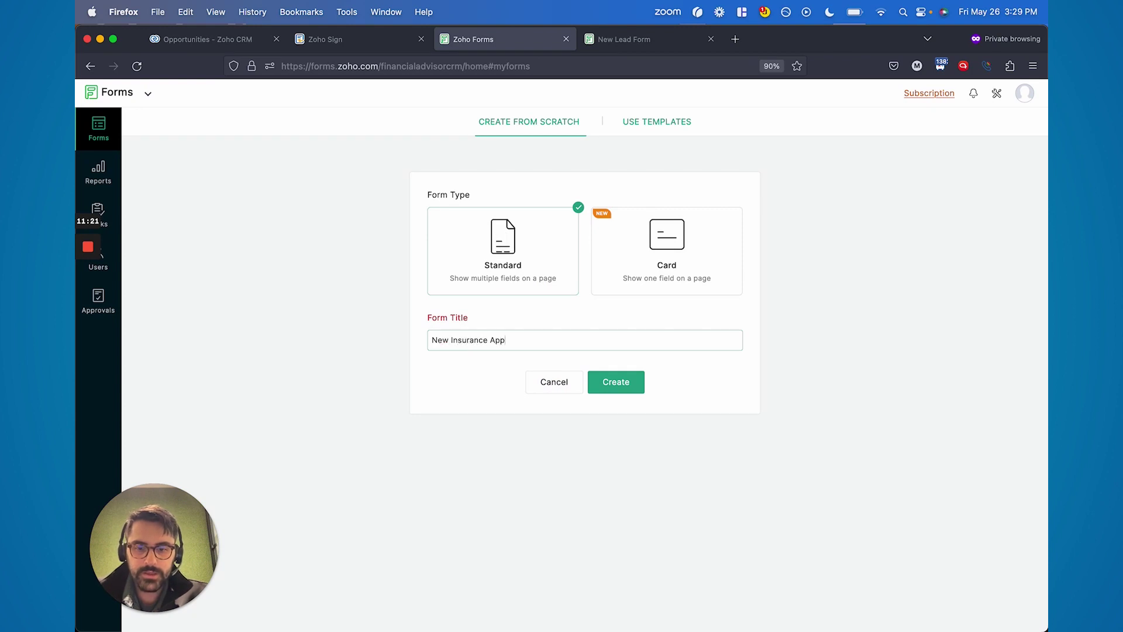
{"action": "left_click", "coordinate": [611, 388]}
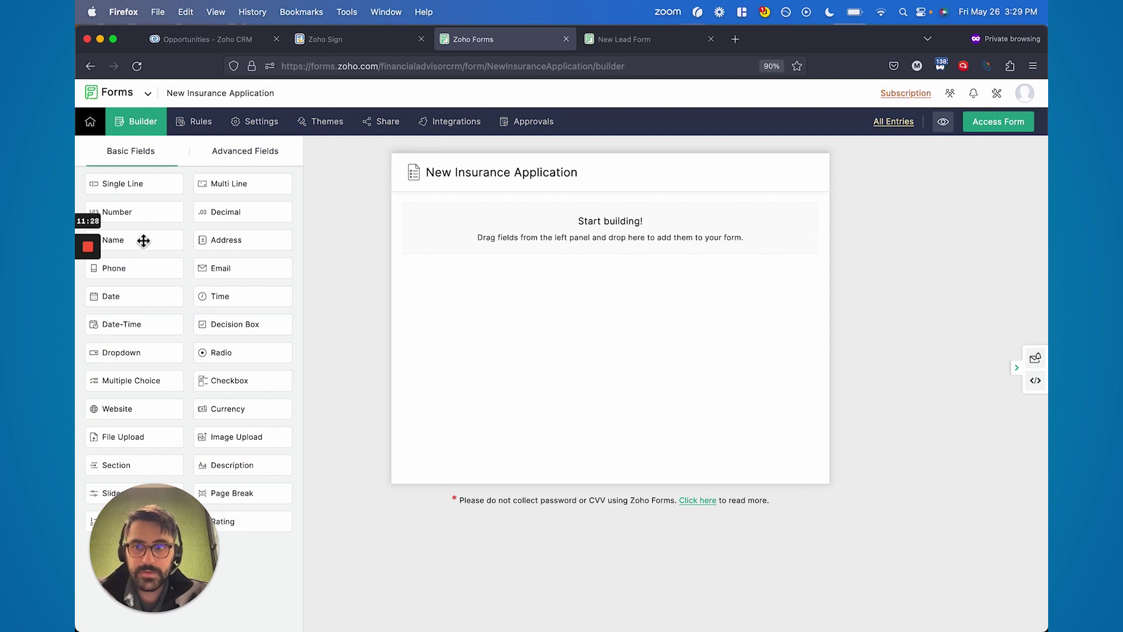
{"action": "left_click_drag", "start_coordinate": [143, 241], "coordinate": [508, 282]}
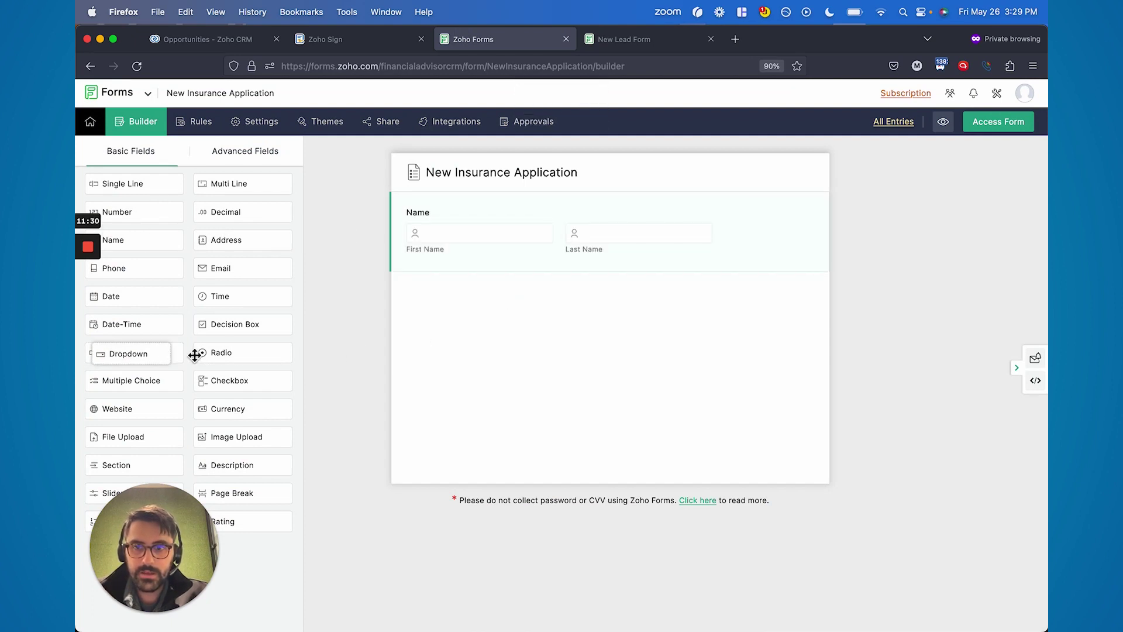
{"action": "left_click_drag", "start_coordinate": [195, 355], "coordinate": [511, 316]}
{"action": "left_click", "coordinate": [497, 304]}
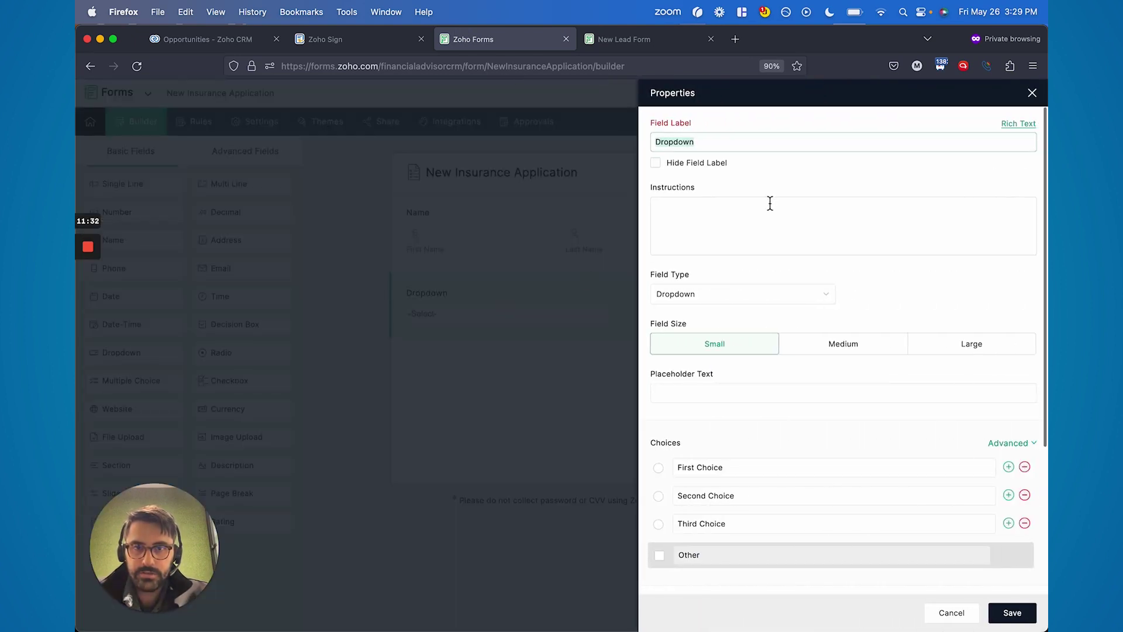
{"action": "type", "text": "Type of Insurance"}
{"action": "left_click", "coordinate": [1029, 621]}
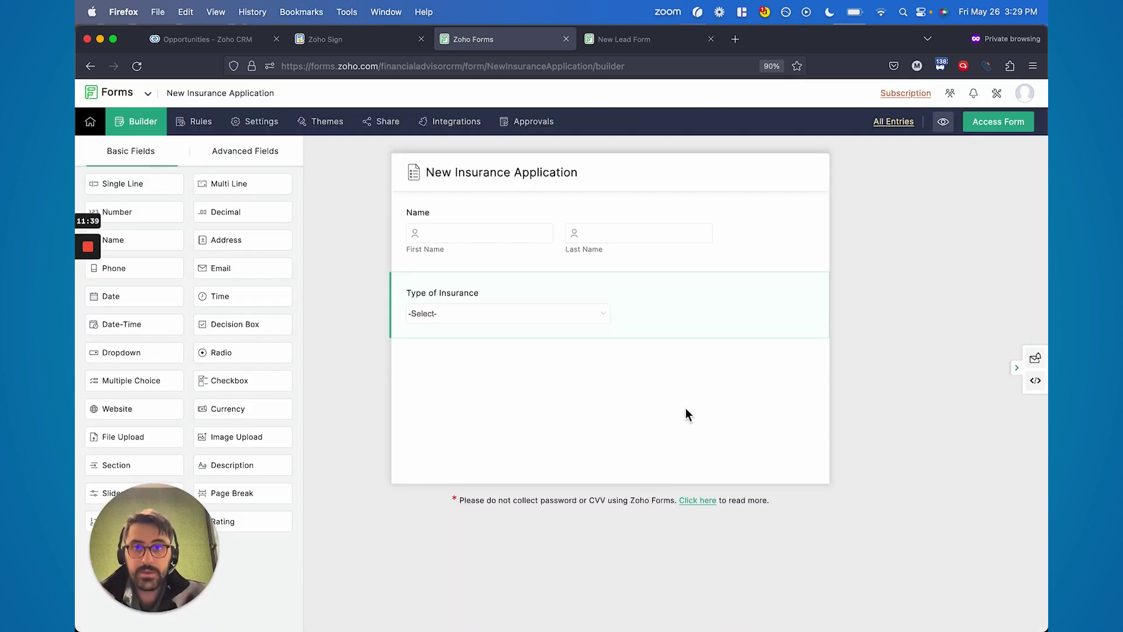
- Integrate the form with Zoho CRM Contacts, mapping Last Name to 'Name - Last Name'
{"action": "left_click", "coordinate": [454, 137]}
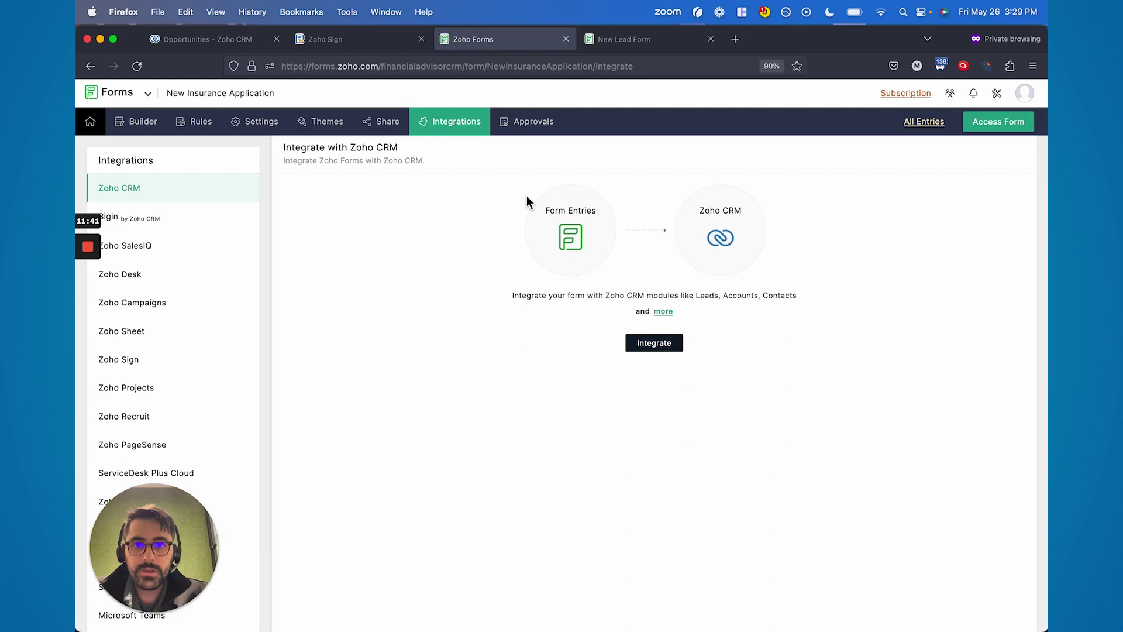
{"action": "left_click", "coordinate": [667, 347]}
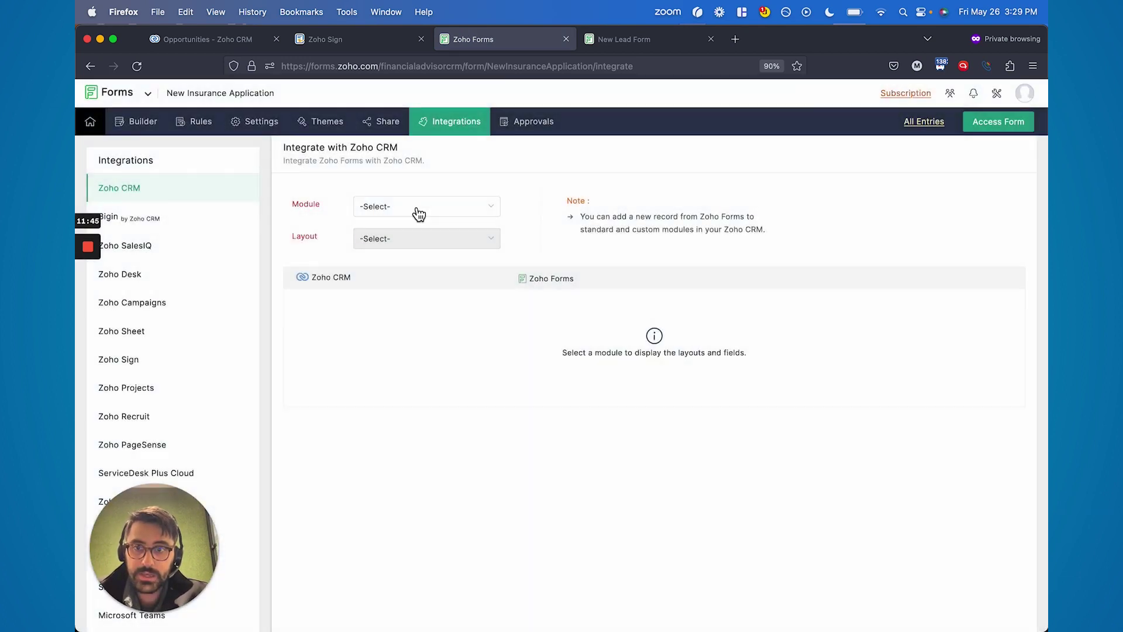
{"action": "left_click", "coordinate": [419, 213]}
{"action": "left_click", "coordinate": [395, 268]}
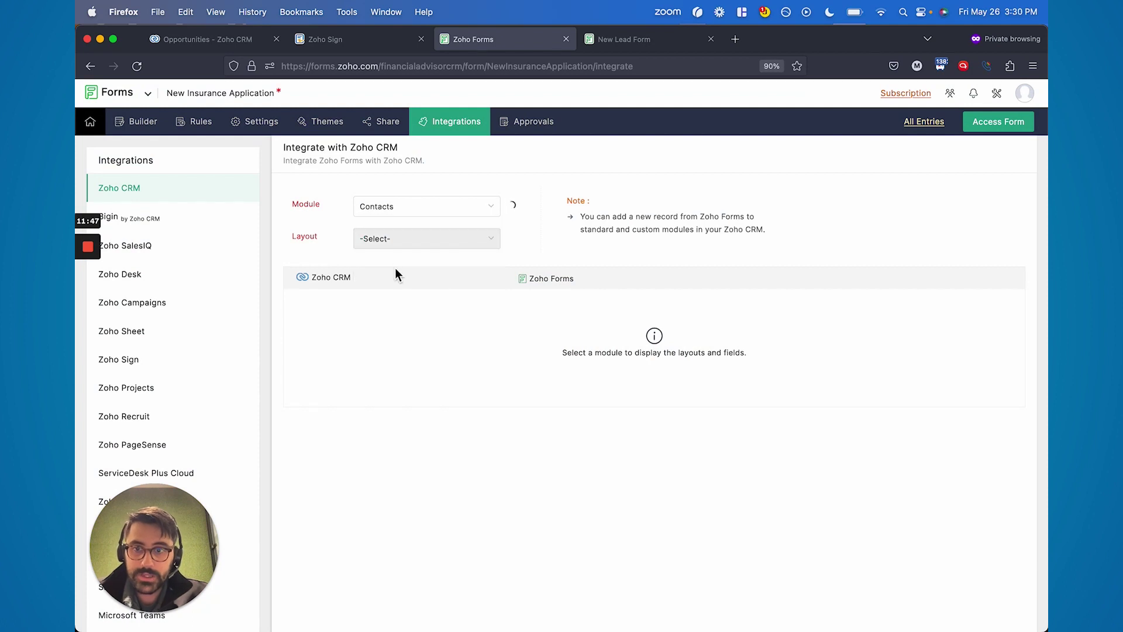
{"action": "left_click", "coordinate": [556, 333]}
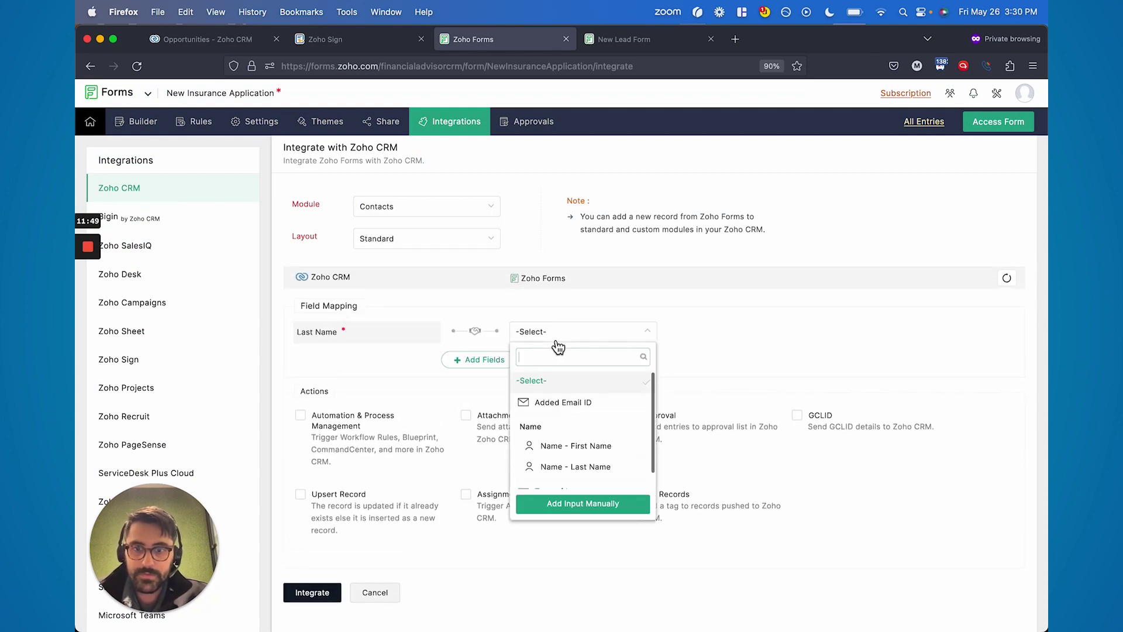
{"action": "left_click", "coordinate": [569, 467]}
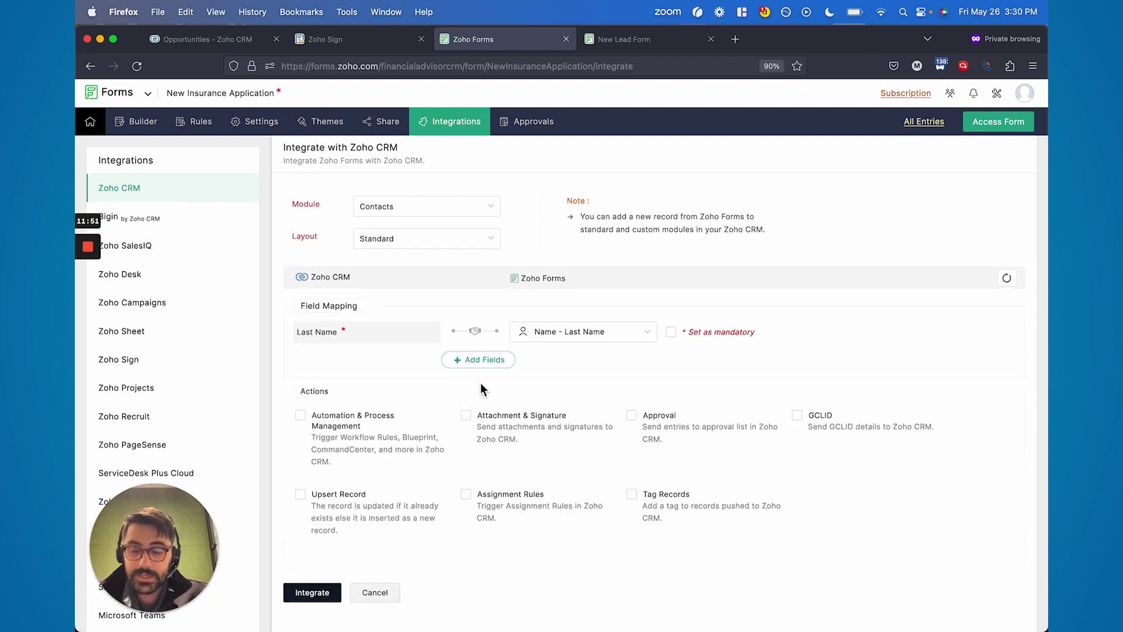